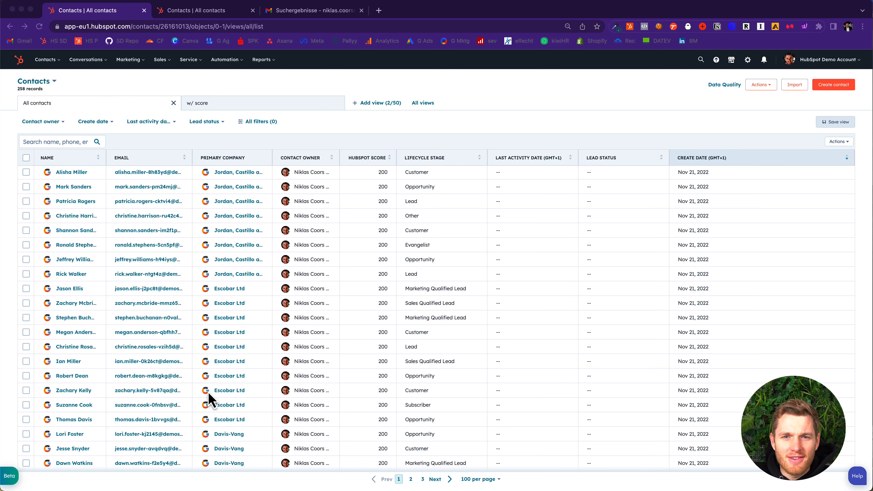
Create a new regular marketing email from the Event Invitation template
click(132, 61)
click(125, 100)
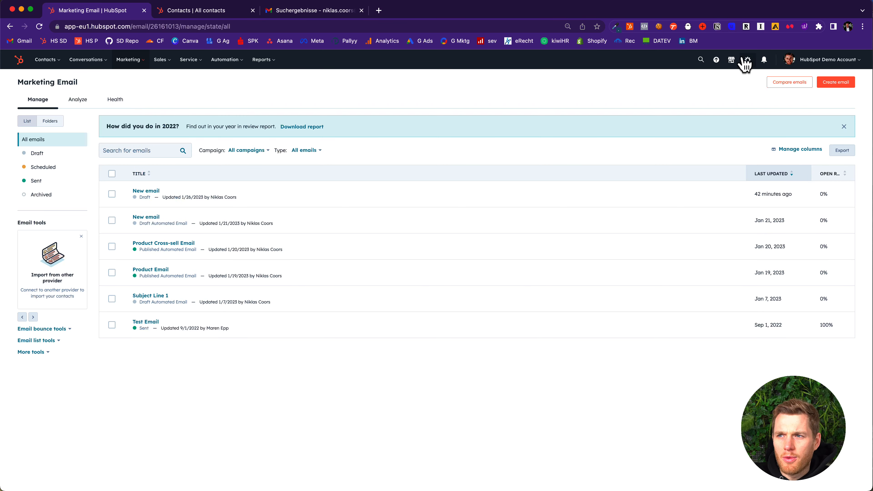
click(834, 85)
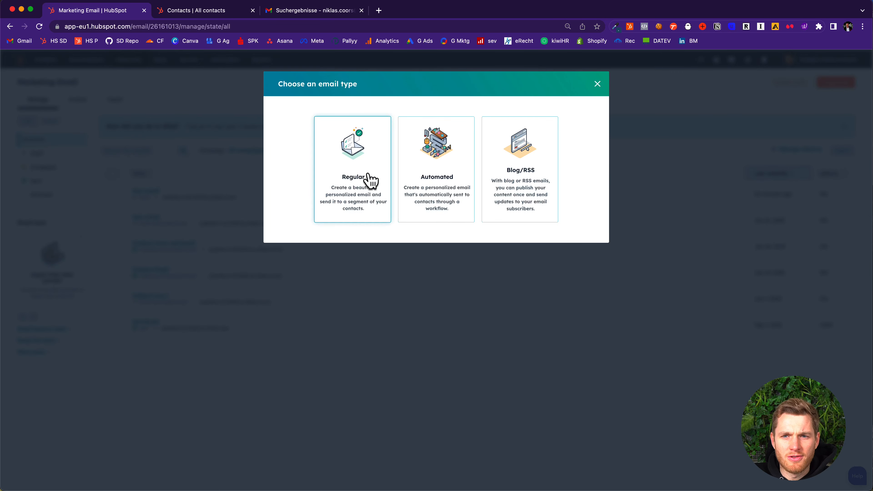
click(330, 173)
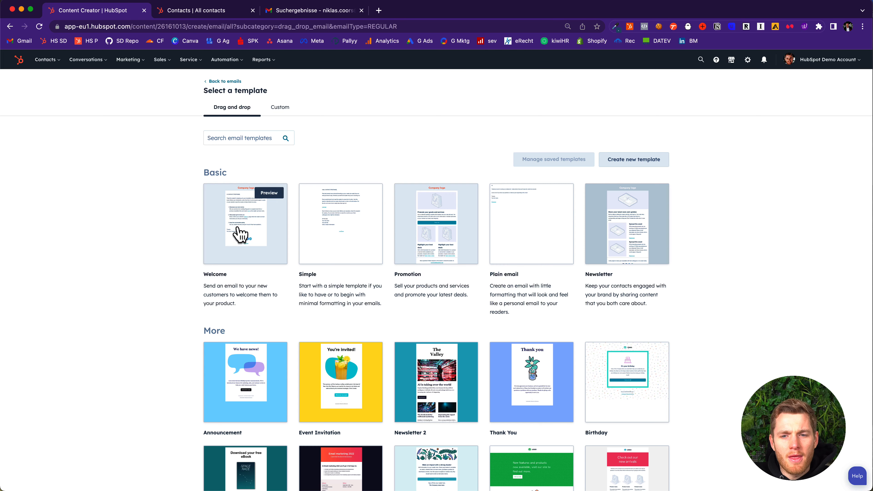
scroll(170, 351, down, 5)
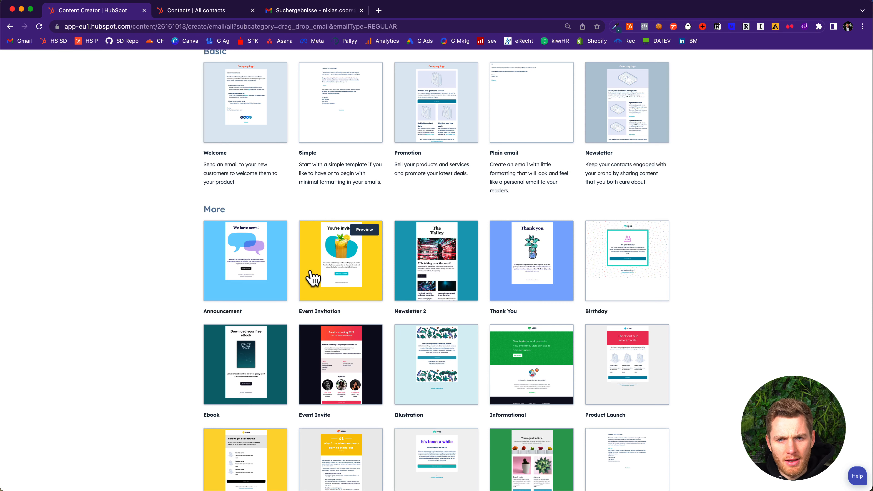
click(312, 279)
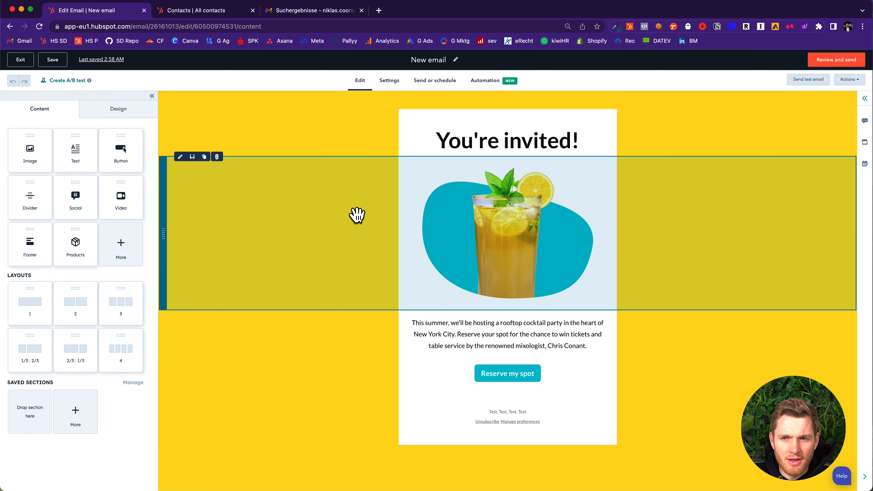
Start a smart rule for the cocktail image that varies content by Contact lifecycle stage
click(483, 204)
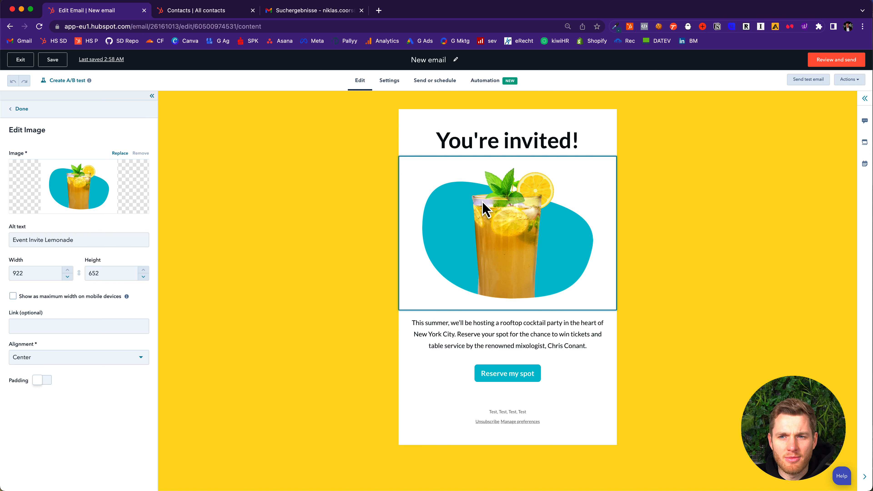
click(601, 123)
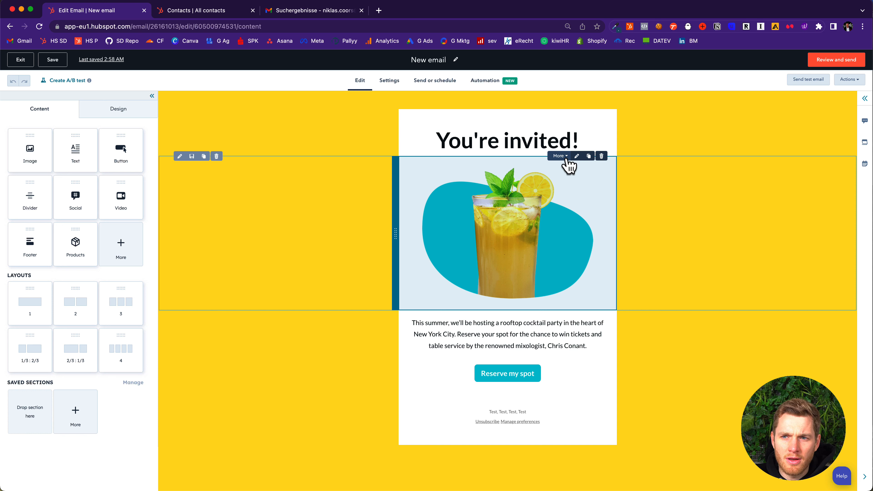
click(565, 158)
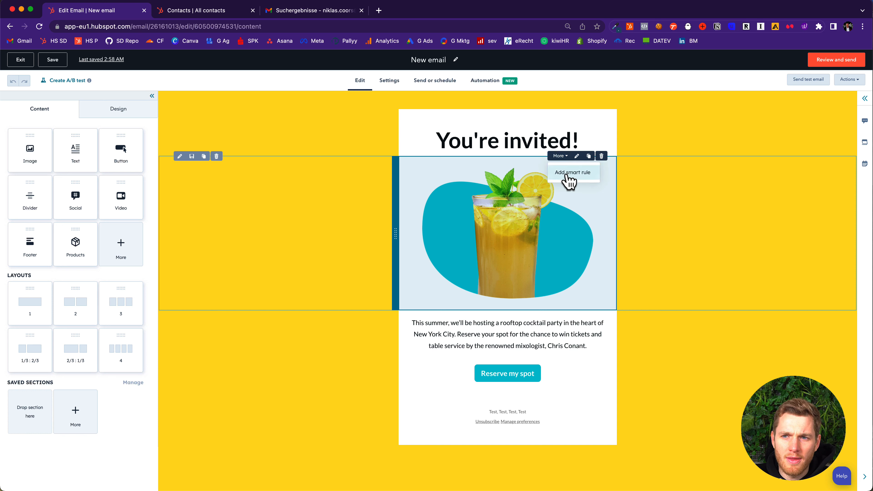
click(566, 179)
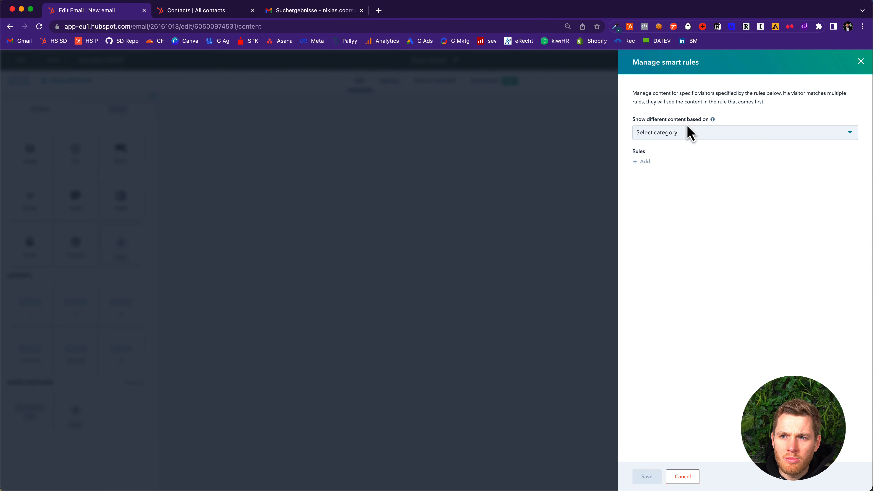
click(673, 137)
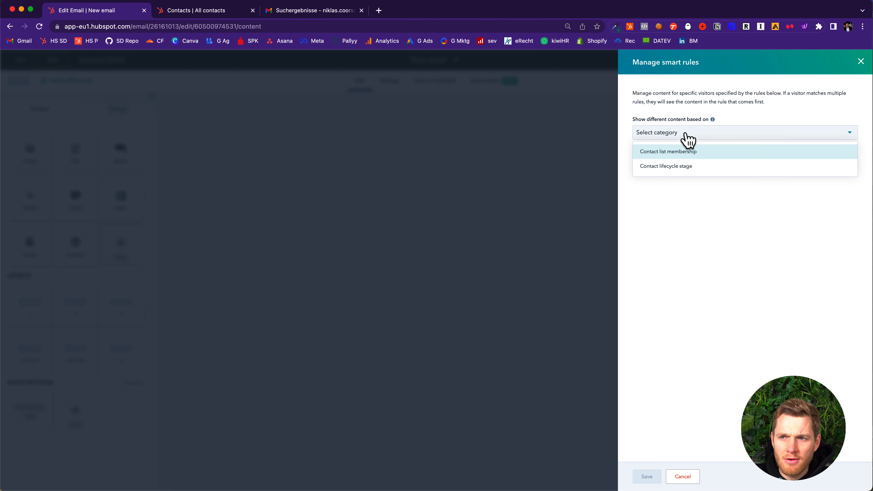
click(661, 171)
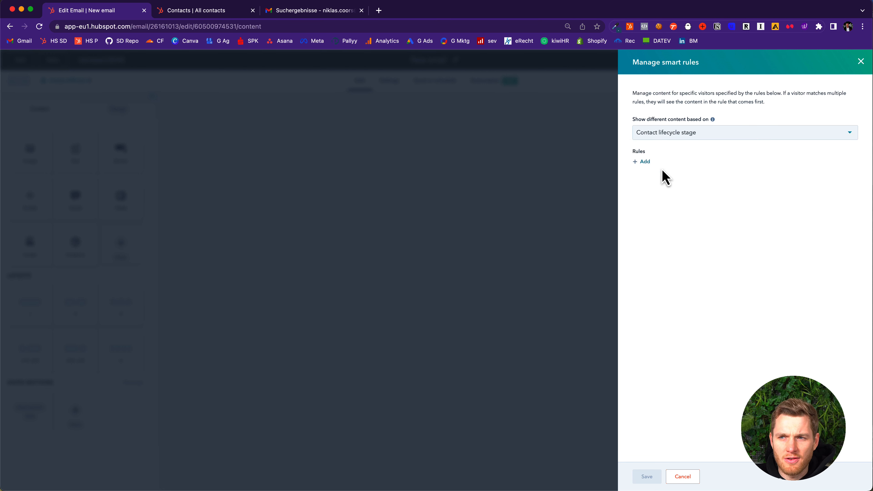
Add a first smart rule covering the Subscriber and Lead lifecycle stages
click(642, 164)
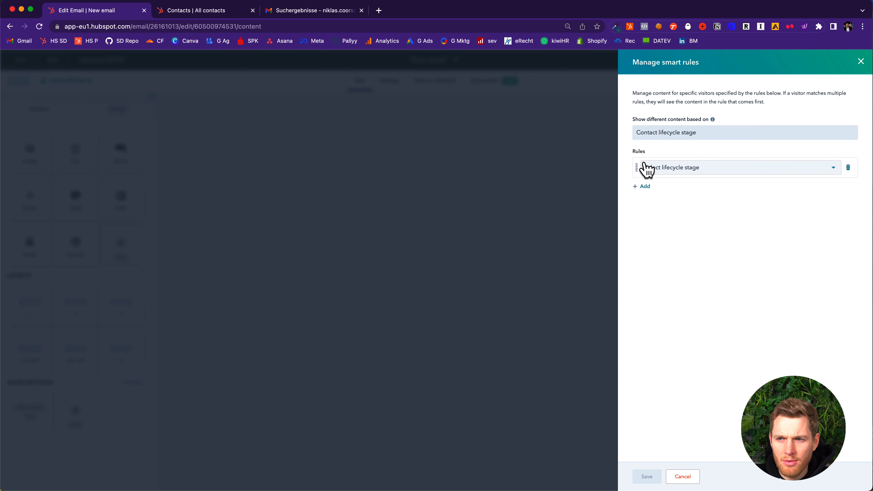
click(691, 175)
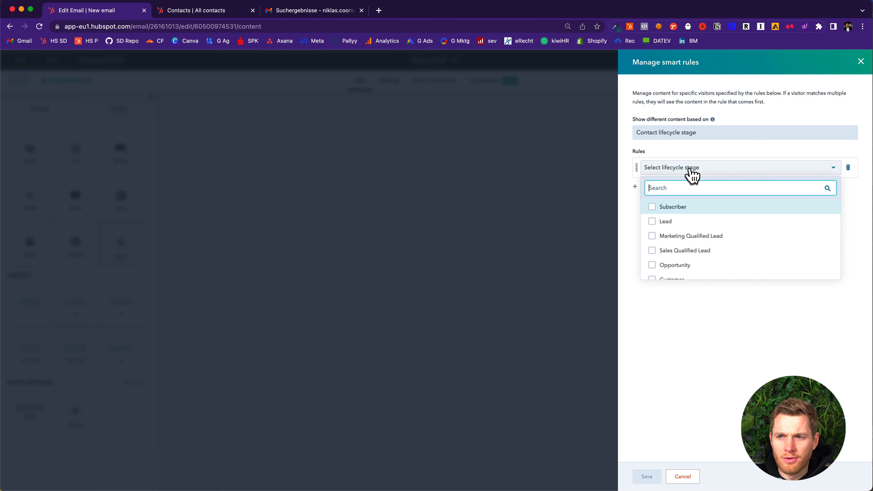
click(652, 207)
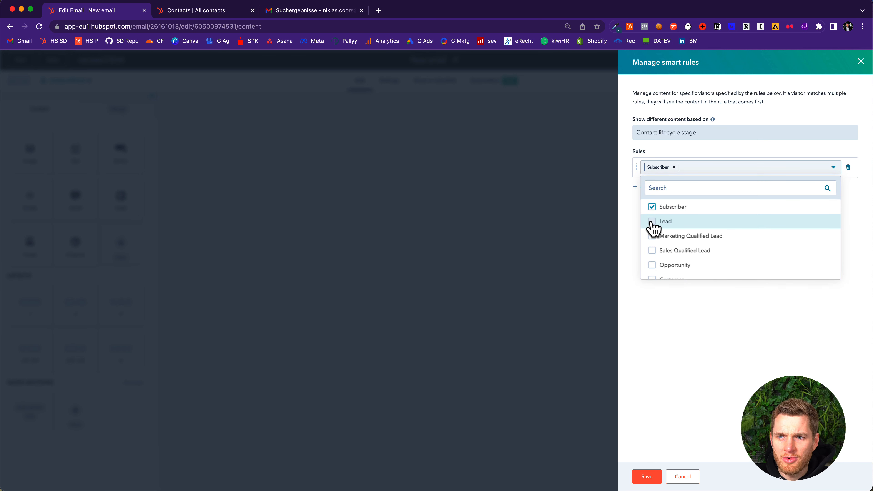
click(653, 224)
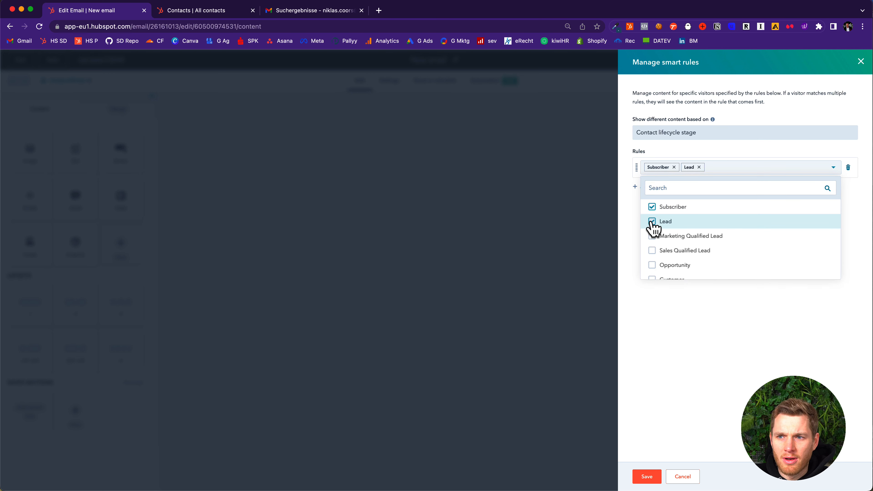
click(655, 354)
Add a second smart rule covering the Customer and Evangelist lifecycle stages, and save the rules
click(646, 188)
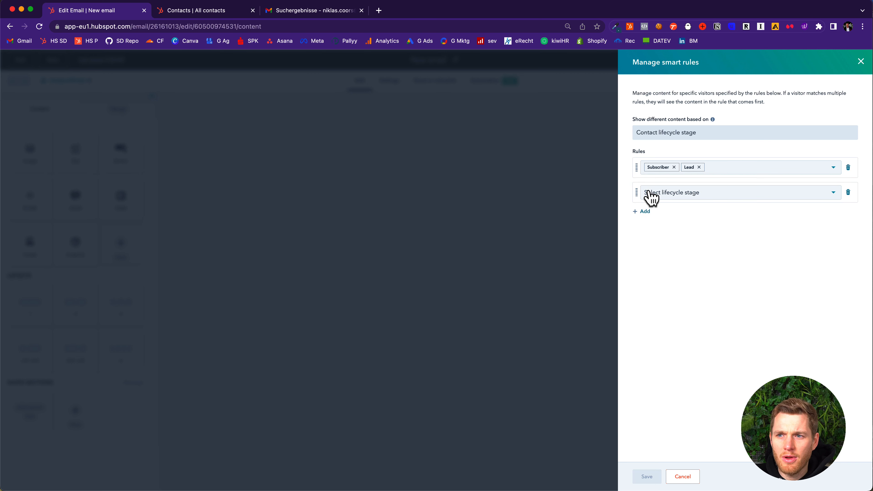
click(665, 198)
scroll(673, 290, down, 2)
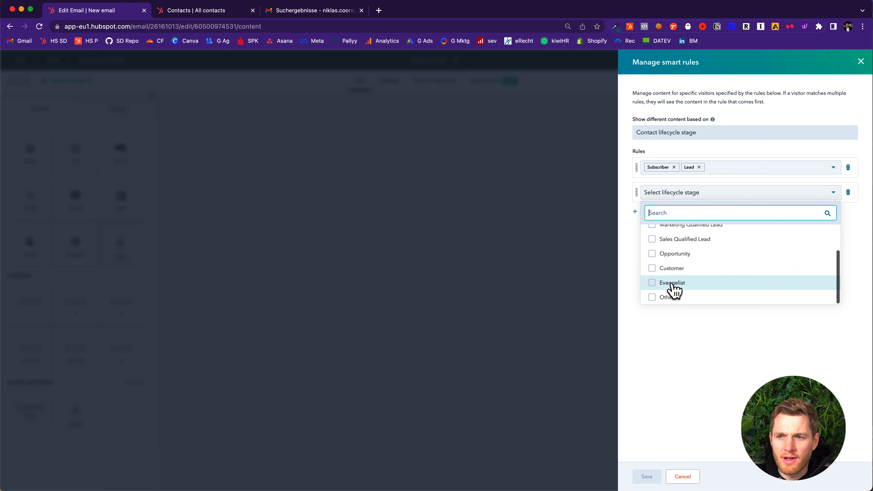
click(651, 270)
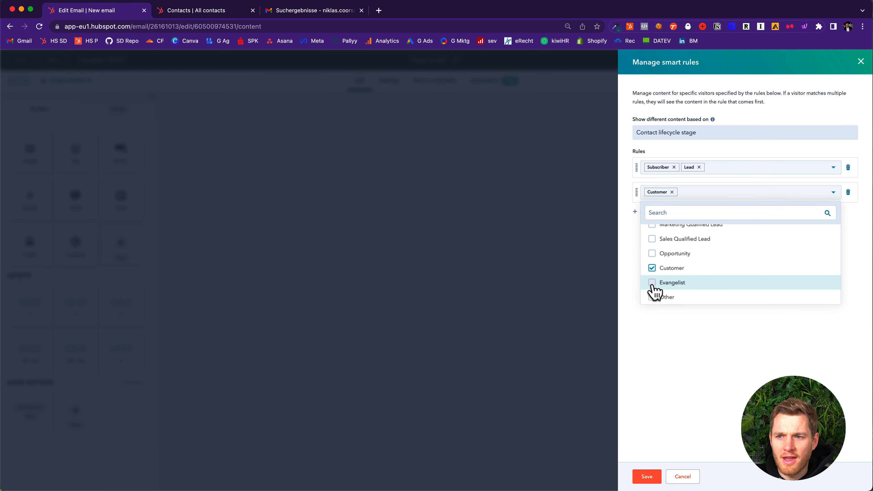
click(652, 284)
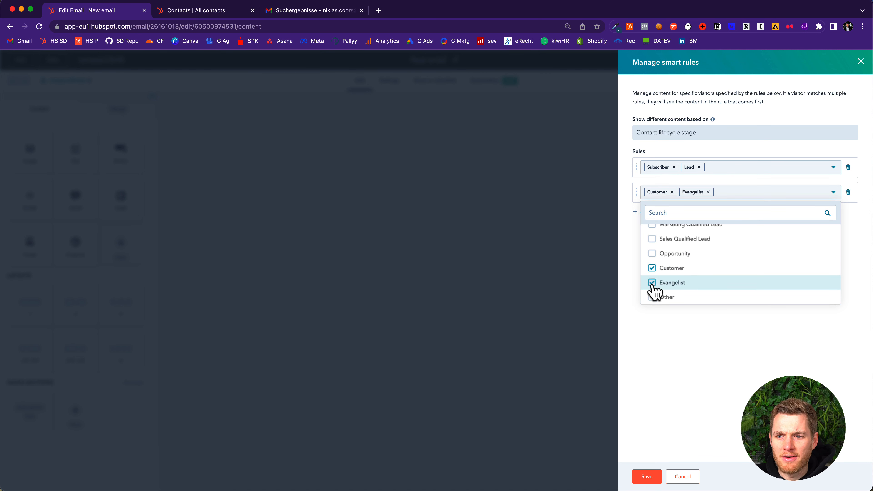
click(681, 357)
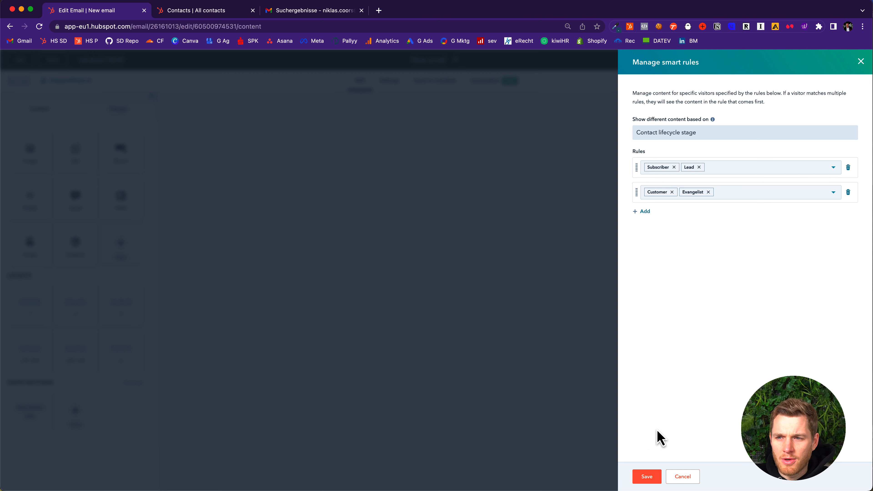
click(648, 478)
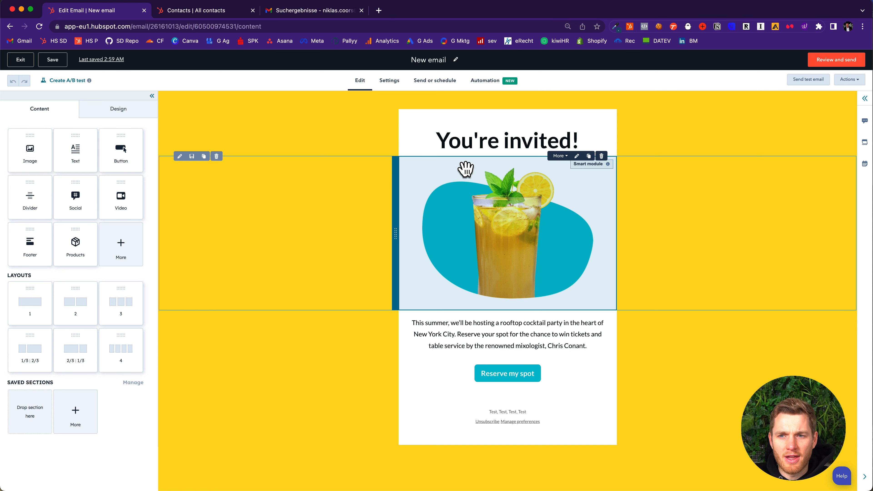
Replace the image in the Subscriber or Lead variation with the recent photo of a splashing glass
click(428, 172)
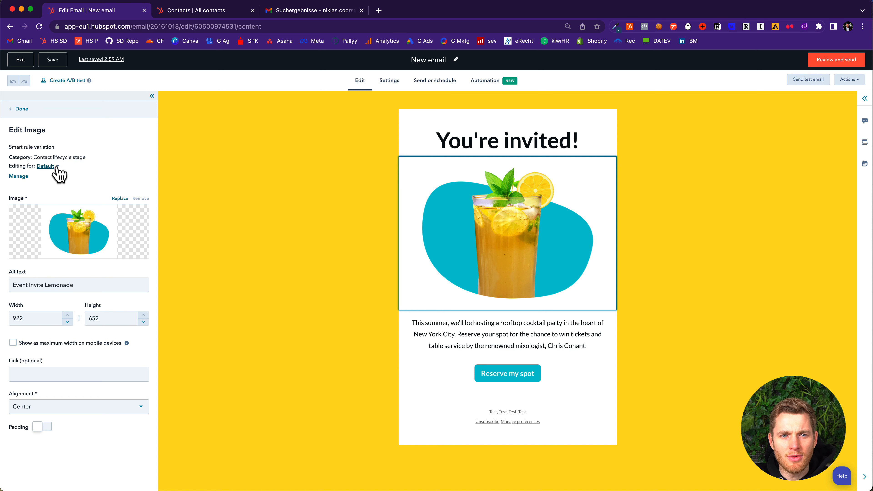
click(47, 166)
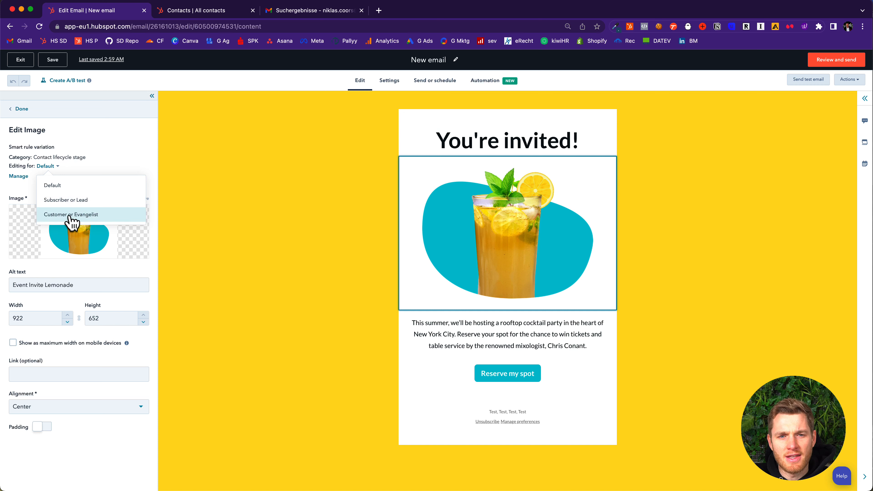
click(59, 202)
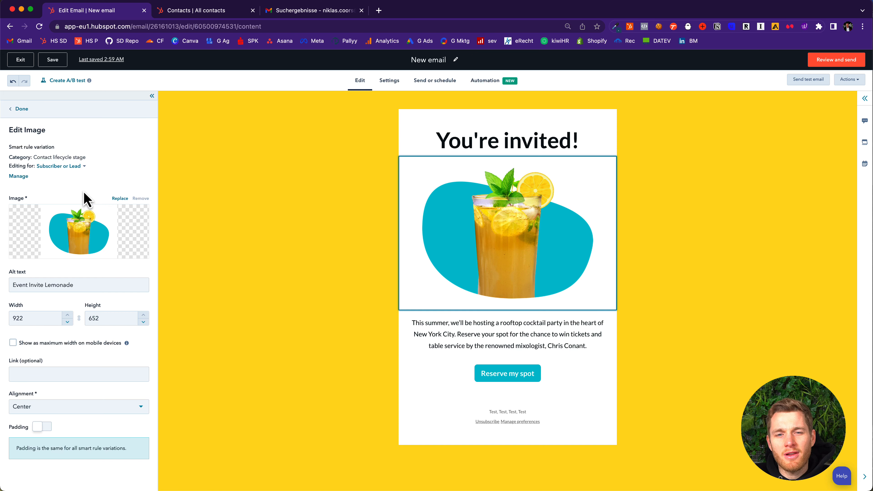
click(120, 200)
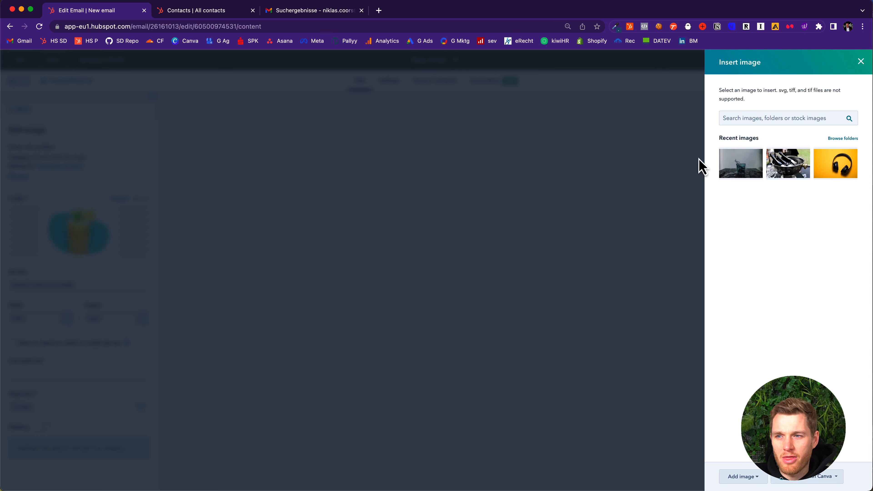
click(744, 165)
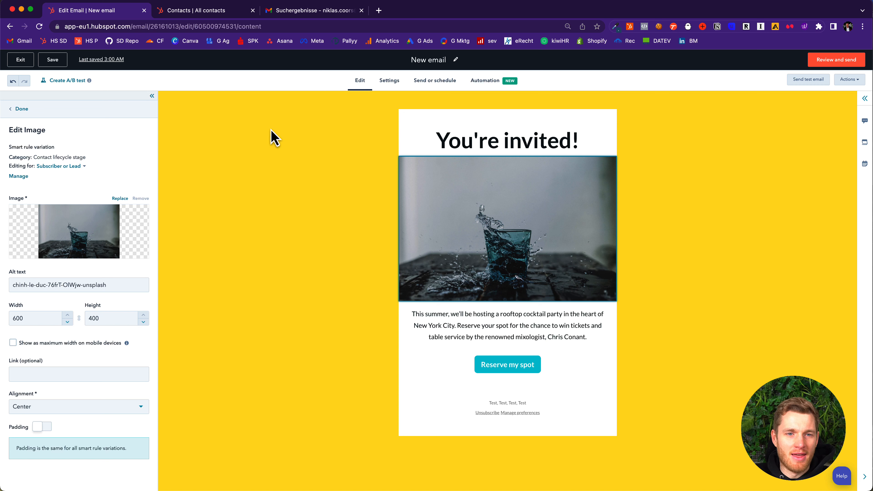
Replace the image in the Customer or Evangelist variation with the recent photo of bottles in an ice bucket
click(71, 167)
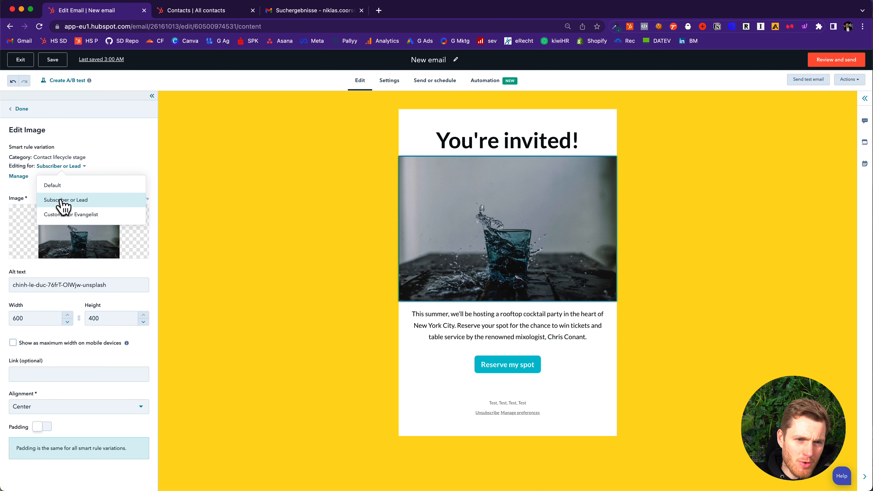
click(58, 215)
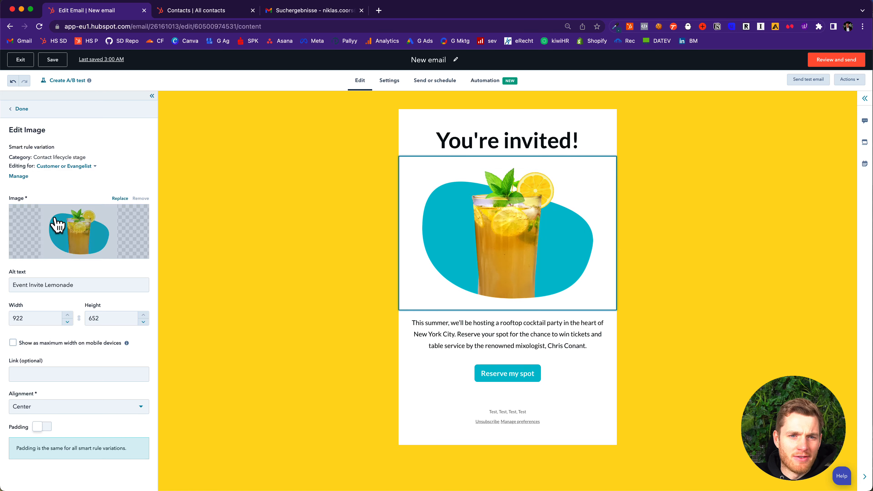
click(119, 199)
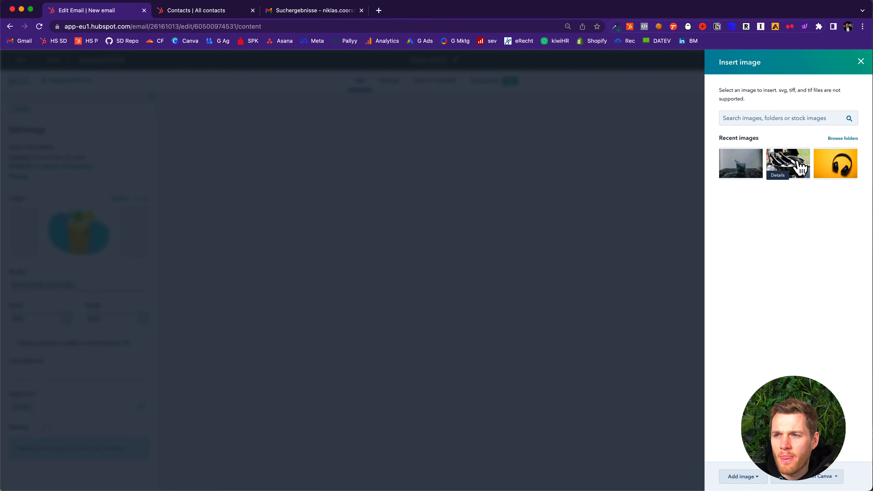
click(788, 163)
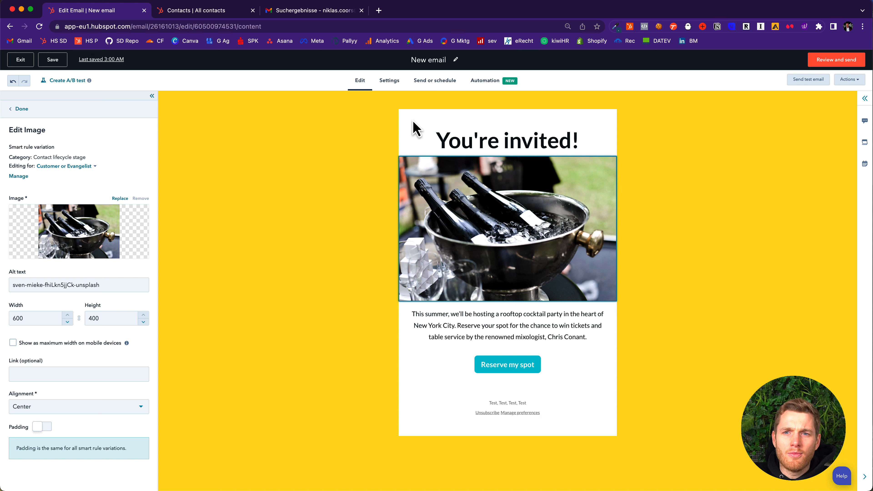
Enter "Free Longdrink," as the subject line in the email settings
click(390, 82)
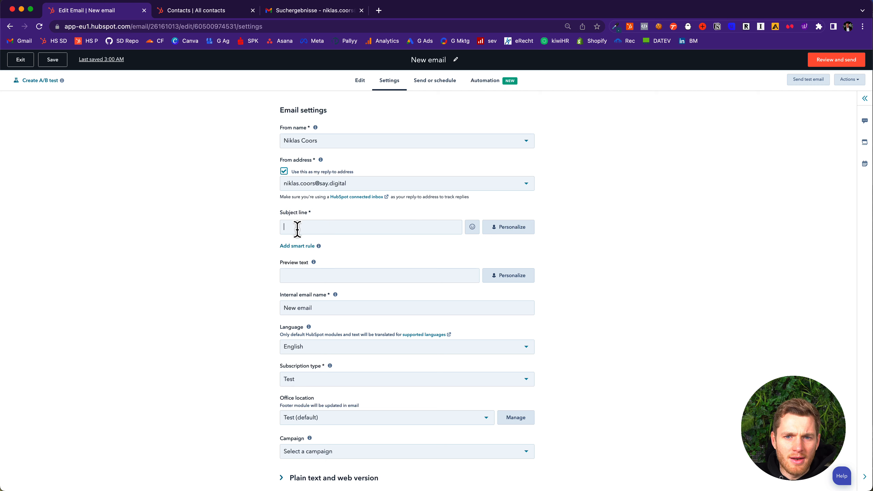
click(311, 229)
text(Fre)
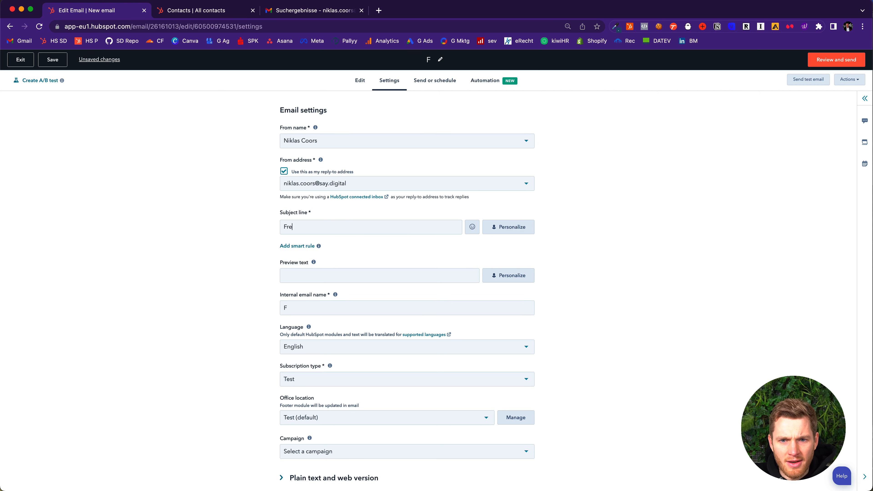
text(e Longdrink,)
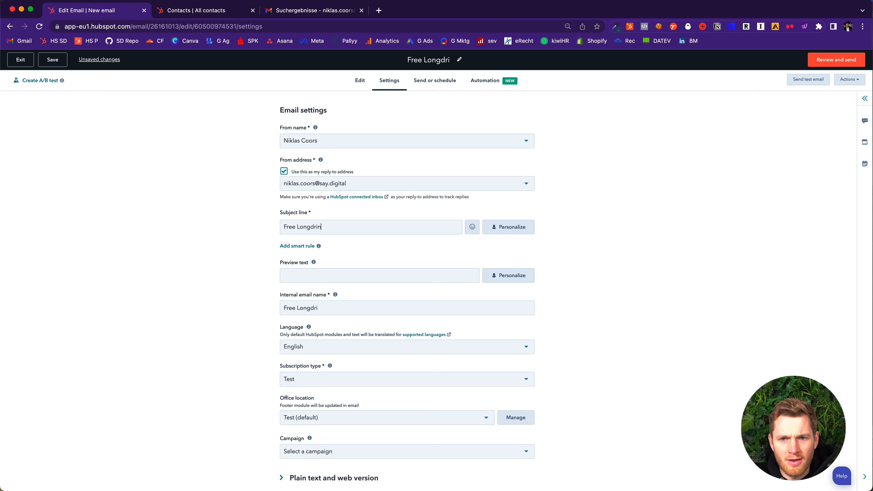
Insert the contact's First name personalization token after "Free Longdrink," in the subject line, without a default value
click(522, 227)
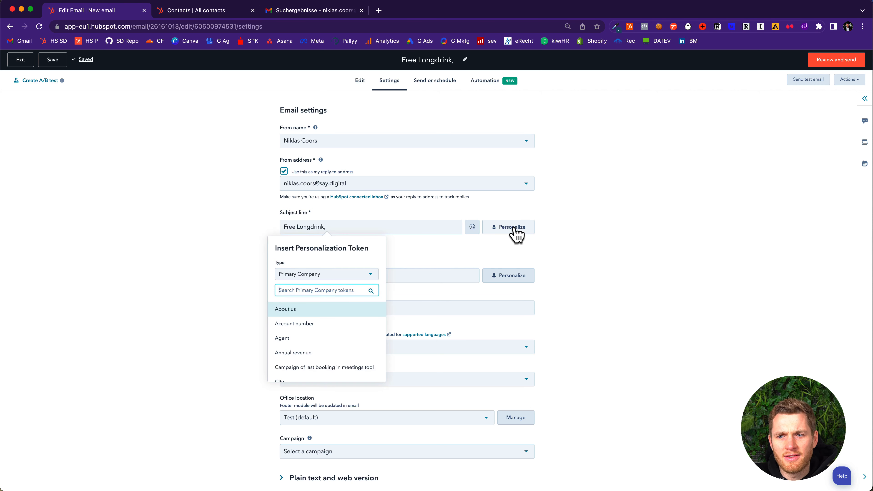
click(317, 275)
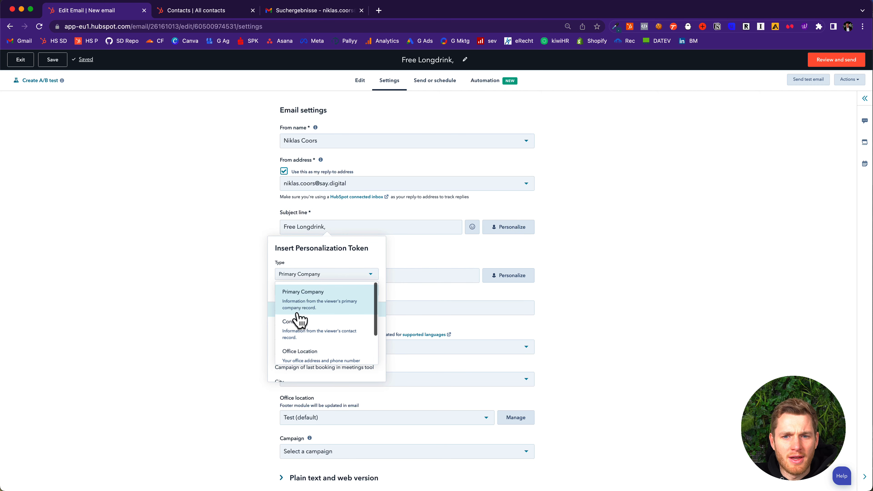
click(296, 323)
text(first name)
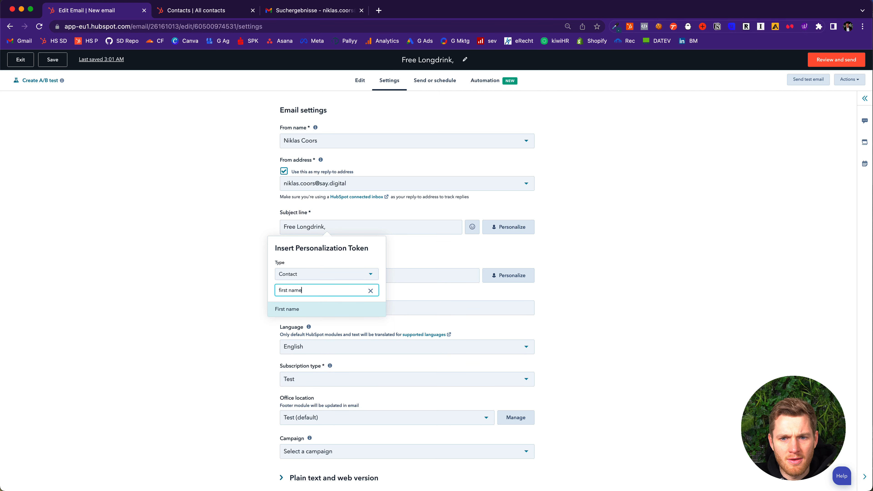
key(Return)
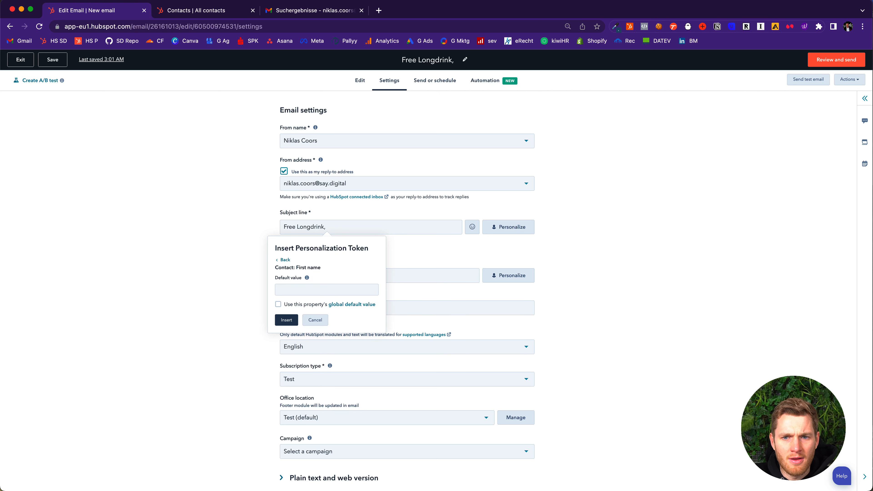
click(287, 320)
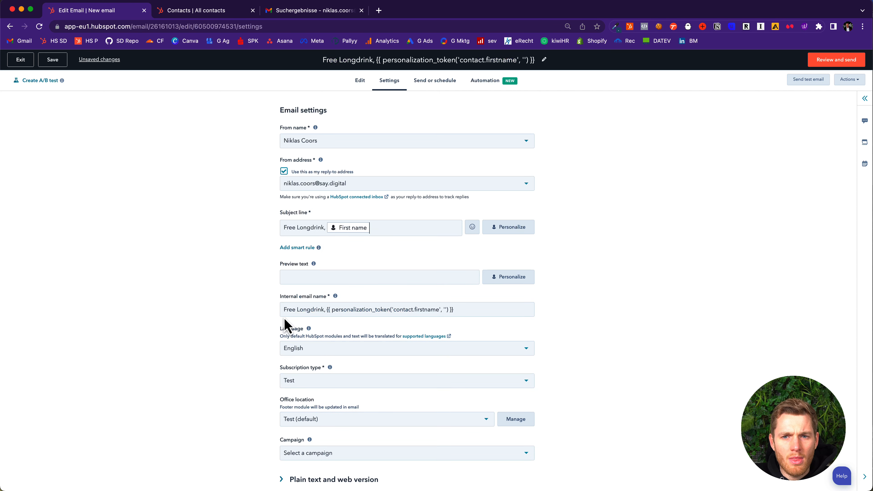
Create a smart rule for the subject line based on contact lifecycle stage, covering Subscriber and Lead
click(297, 249)
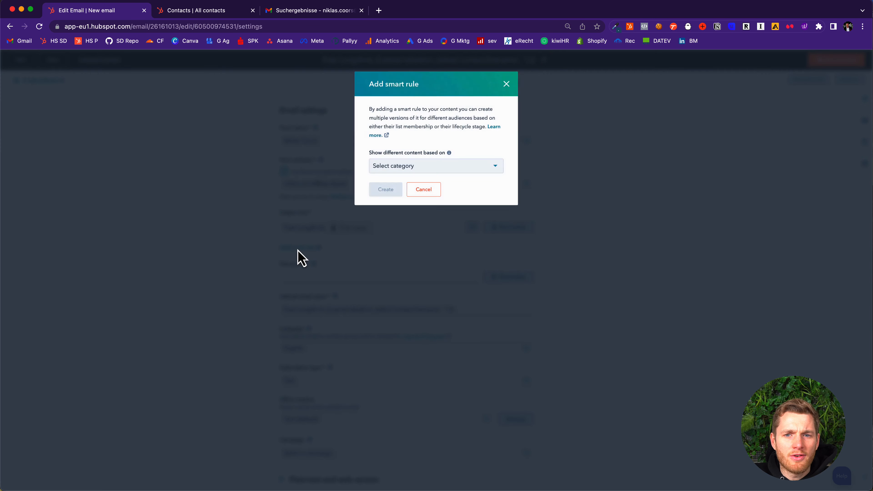
click(407, 170)
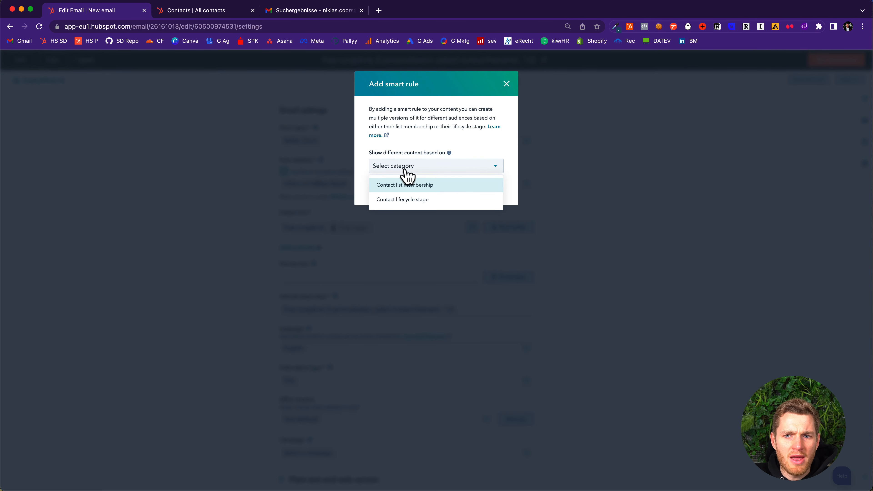
click(397, 203)
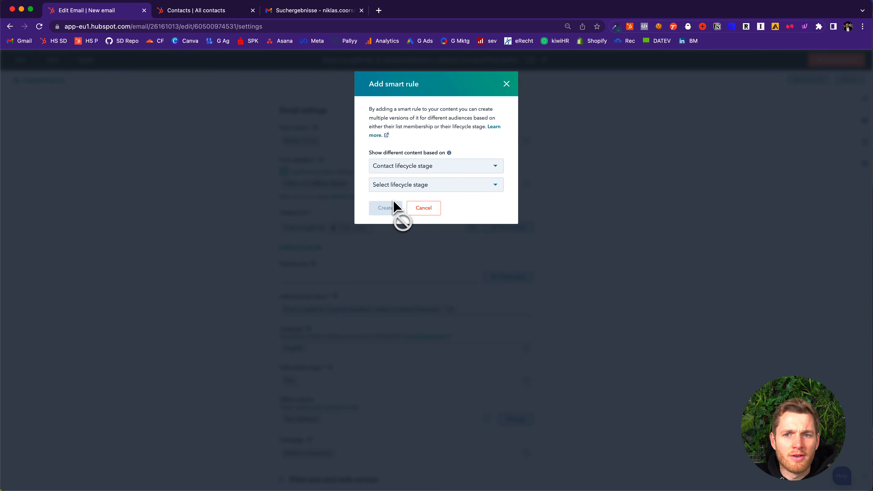
click(400, 190)
click(380, 226)
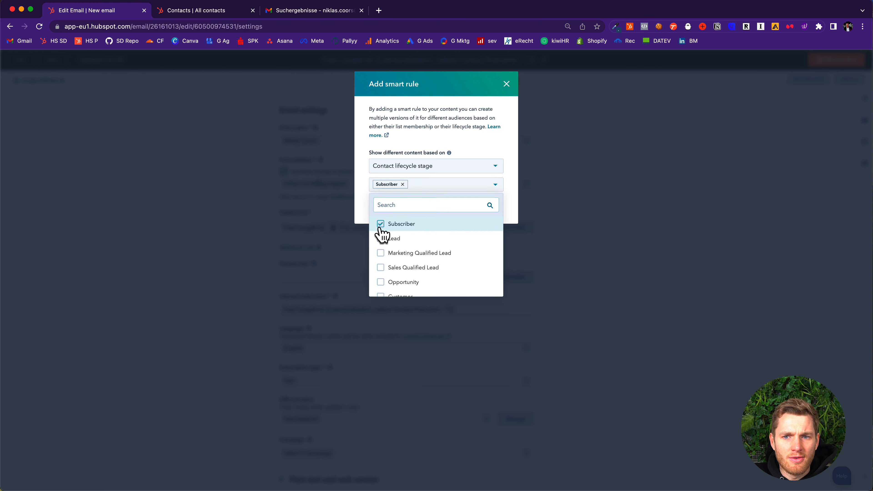
click(363, 222)
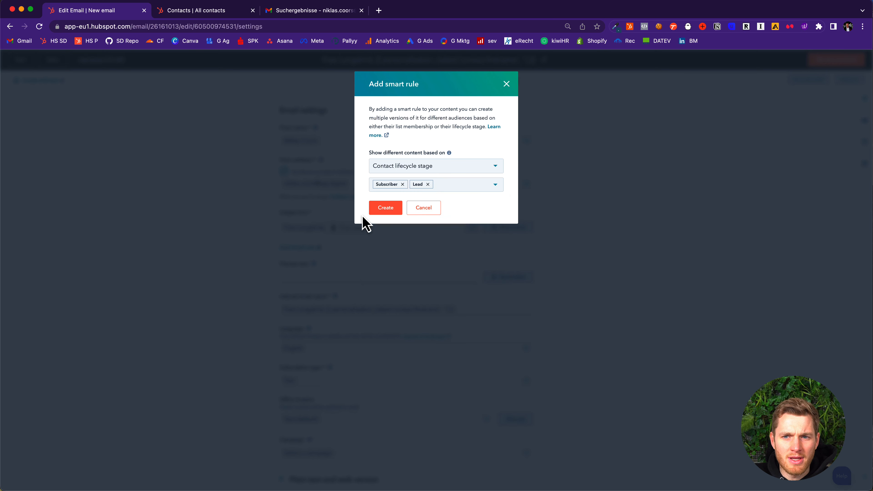
click(384, 209)
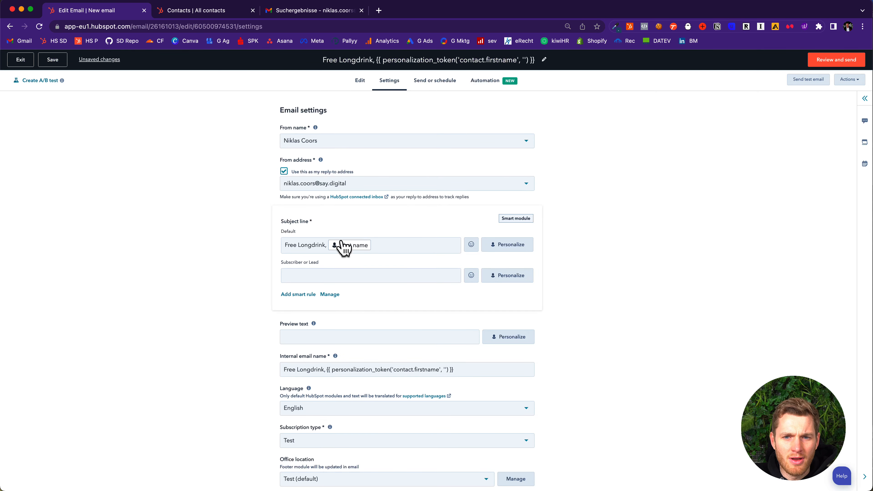
Add a second subject line smart rule covering the Customer and Evangelist lifecycle stages
click(297, 294)
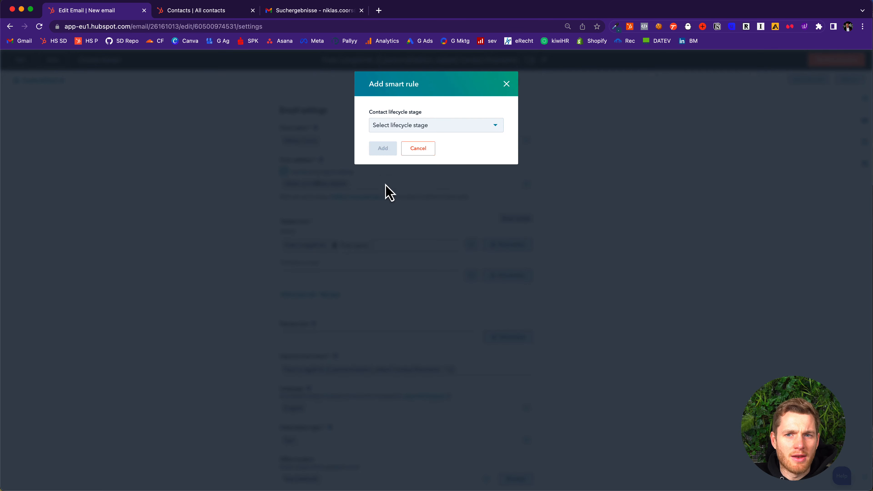
click(416, 127)
scroll(399, 220, down, 1)
scroll(399, 228, down, 1)
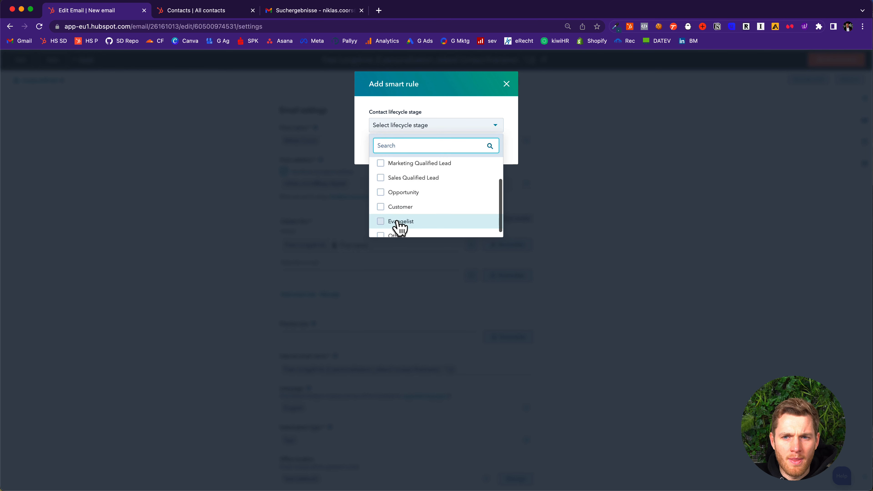
click(381, 208)
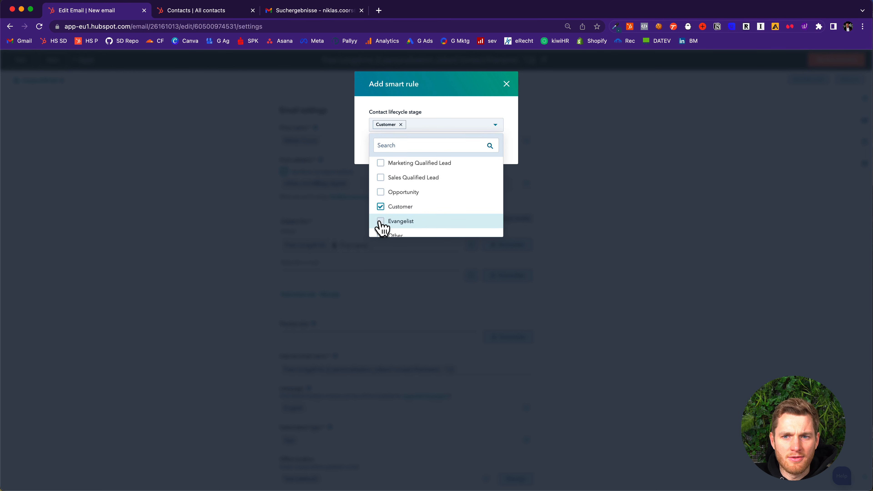
click(362, 142)
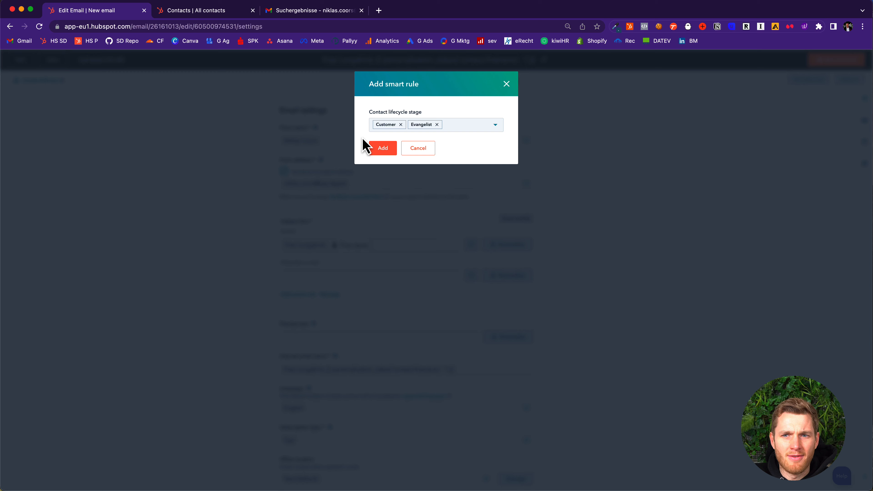
click(383, 149)
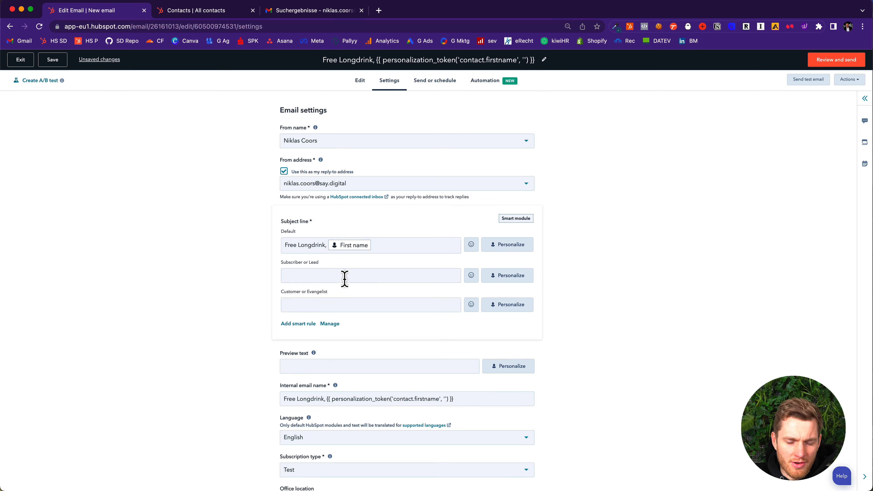
Set the Subscriber or Lead subject line to "Free Water," followed by the contact's First name token
text(Free)
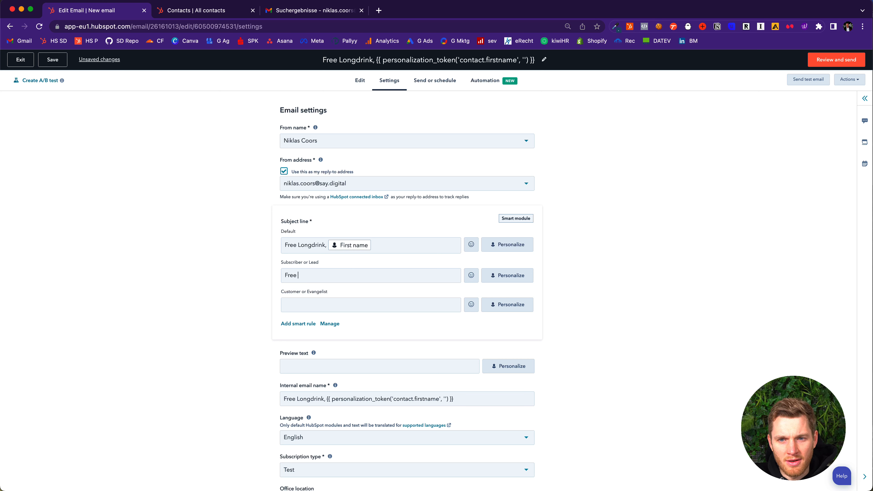
text( Water,)
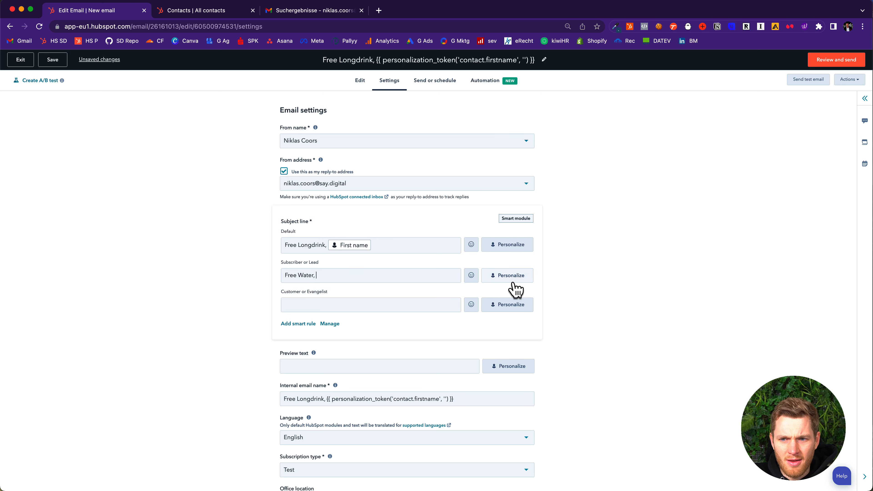
click(508, 277)
click(311, 325)
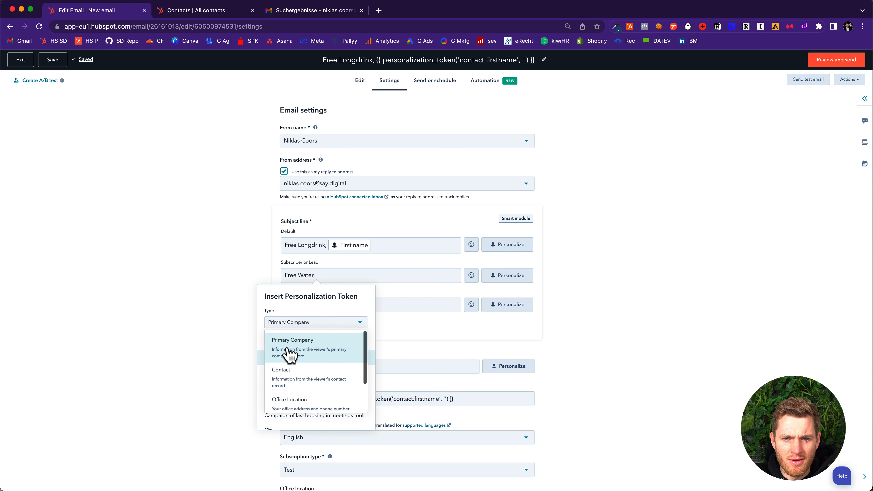
click(282, 378)
text(first name)
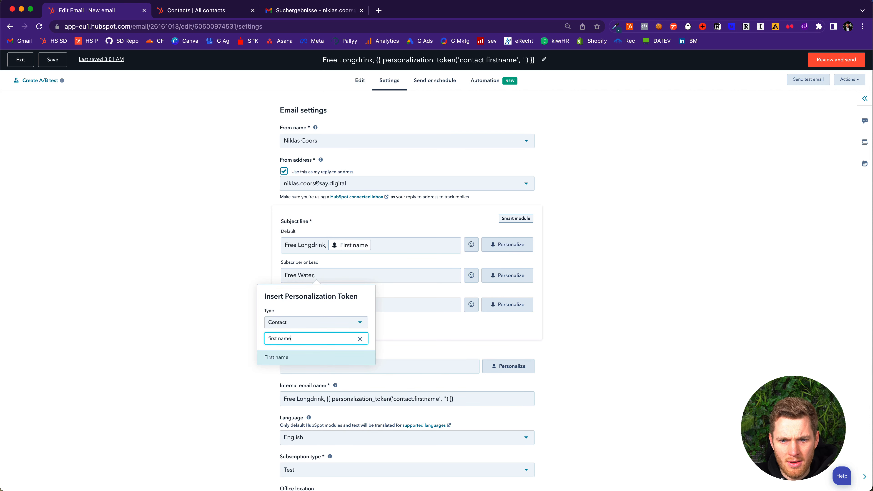
key(Return)
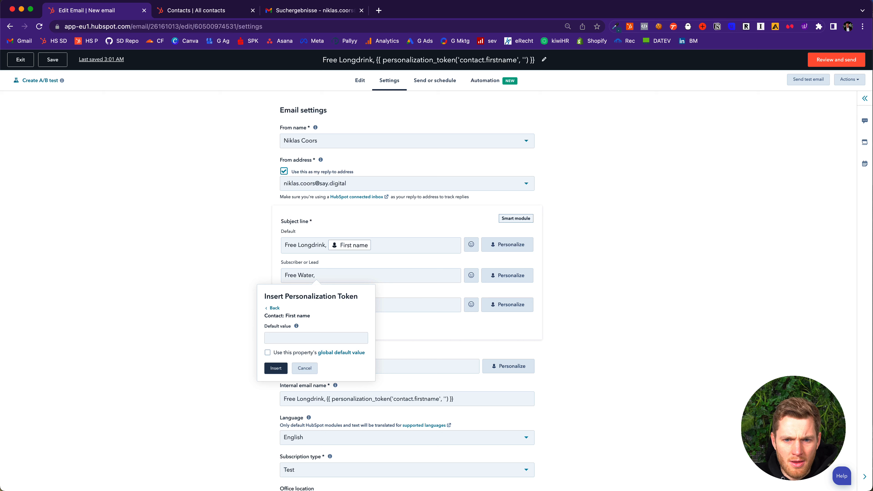
click(275, 368)
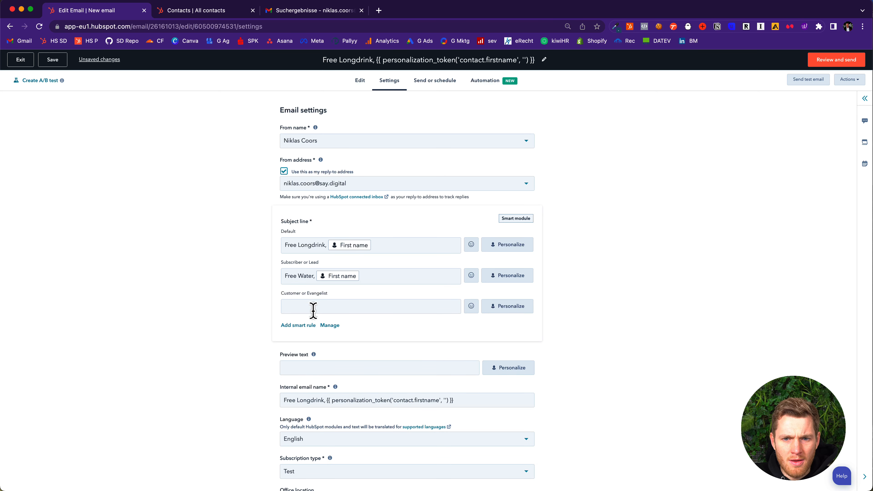
Set the Customer or Evangelist subject line to "Free Champagne," followed by the contact's First name token
text(Fr)
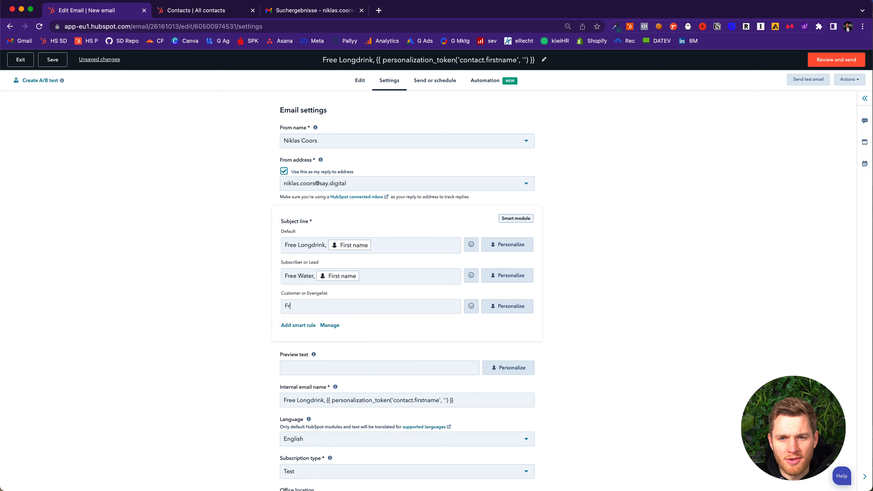
text(ee)
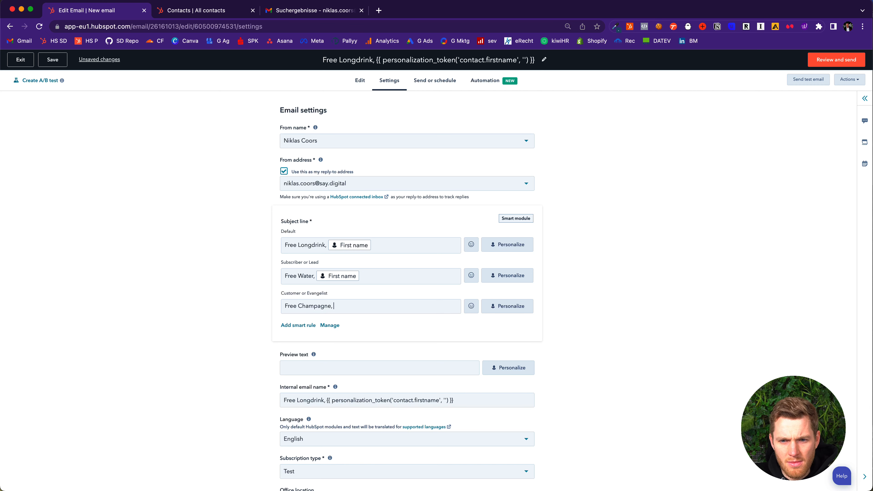
text( Champagne,)
click(516, 307)
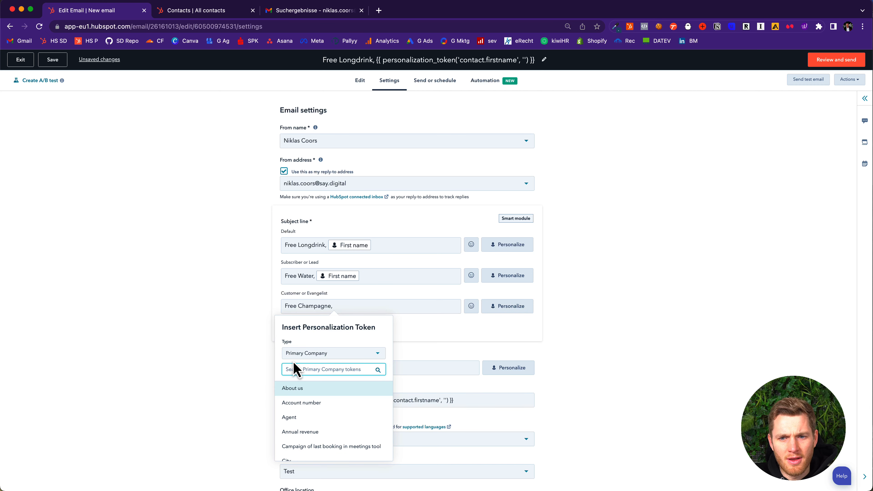
click(301, 353)
click(306, 413)
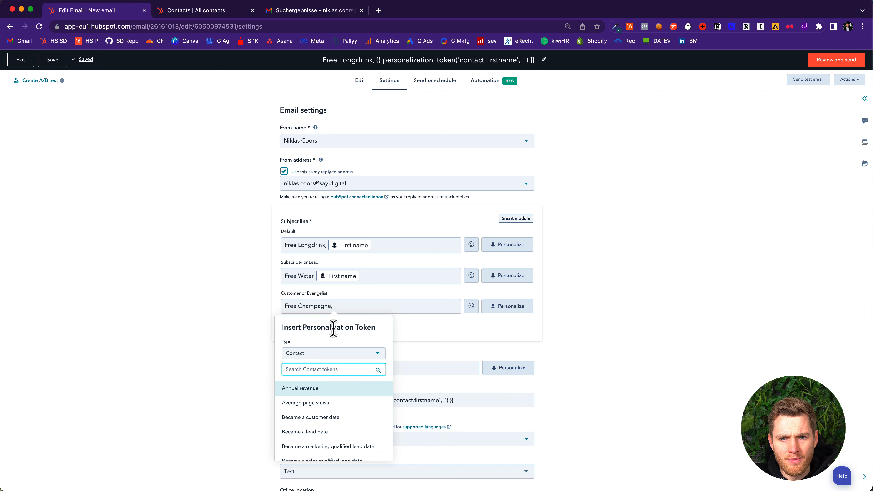
text(firs)
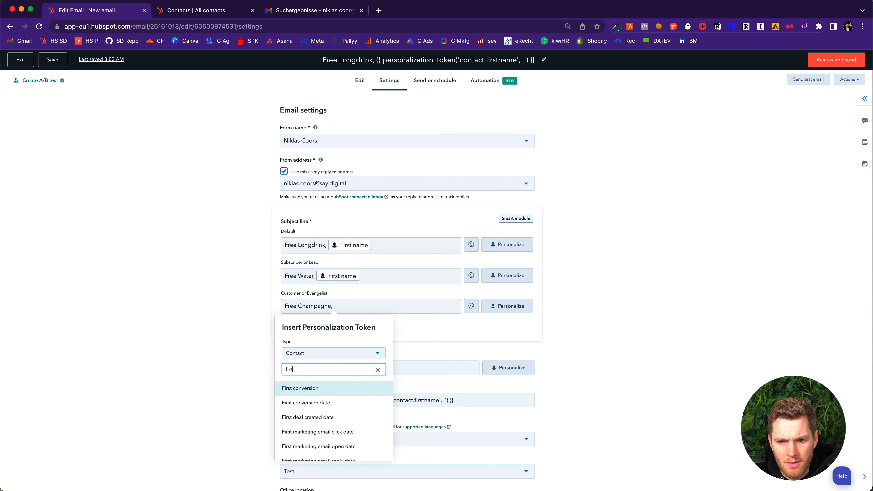
text(t name)
key(Return)
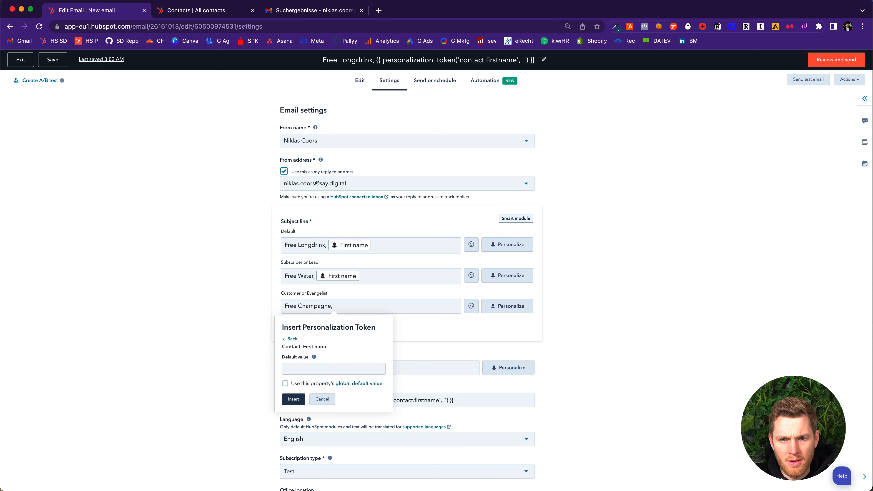
click(293, 399)
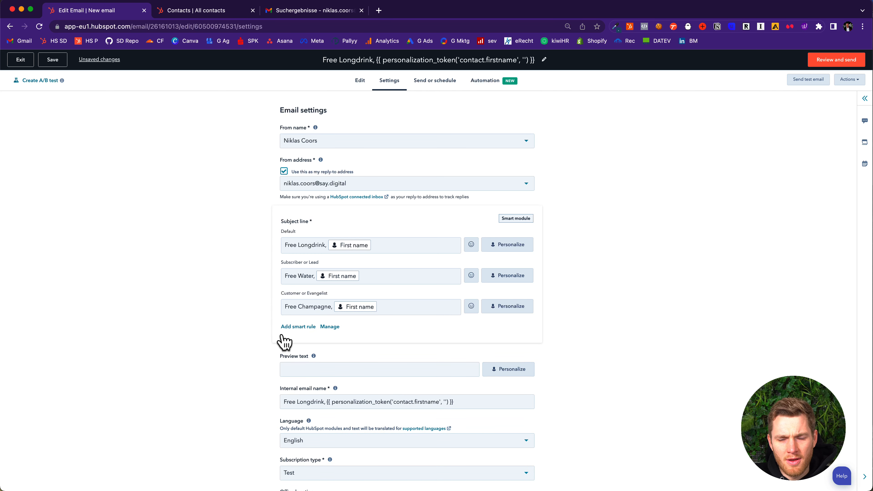
Check the email content against the subject line settings, and open the test email form
click(364, 83)
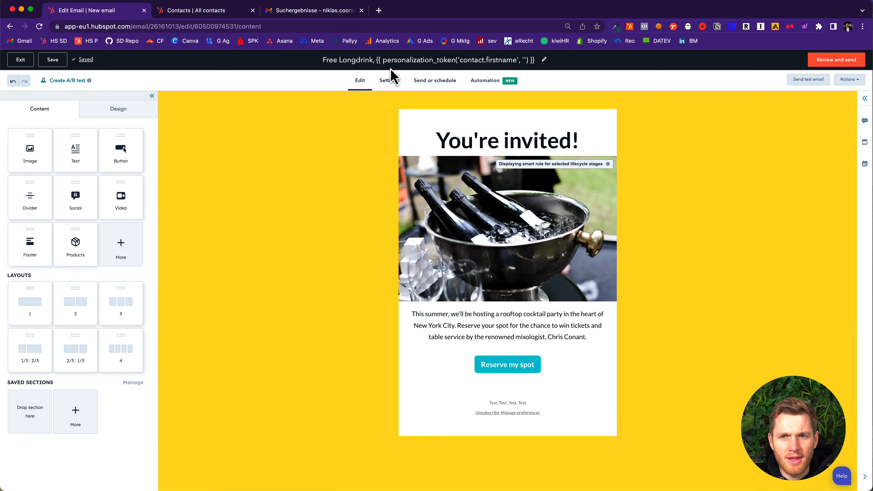
click(388, 84)
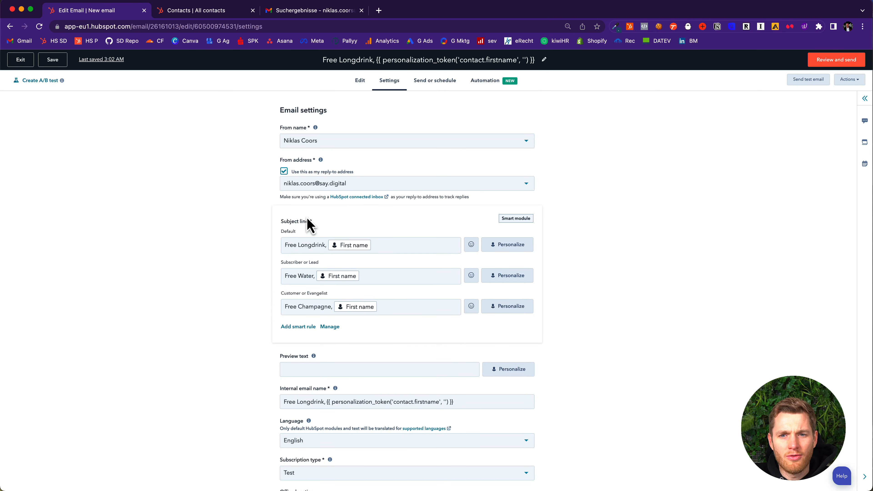
click(360, 82)
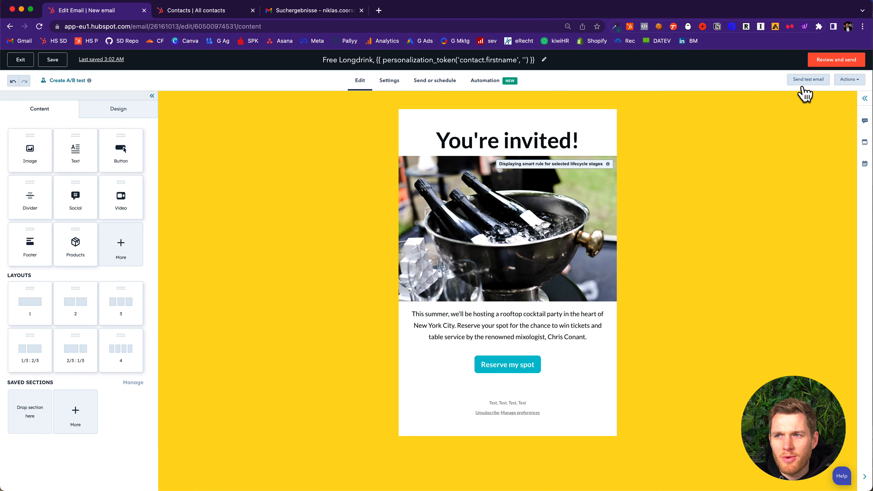
click(806, 80)
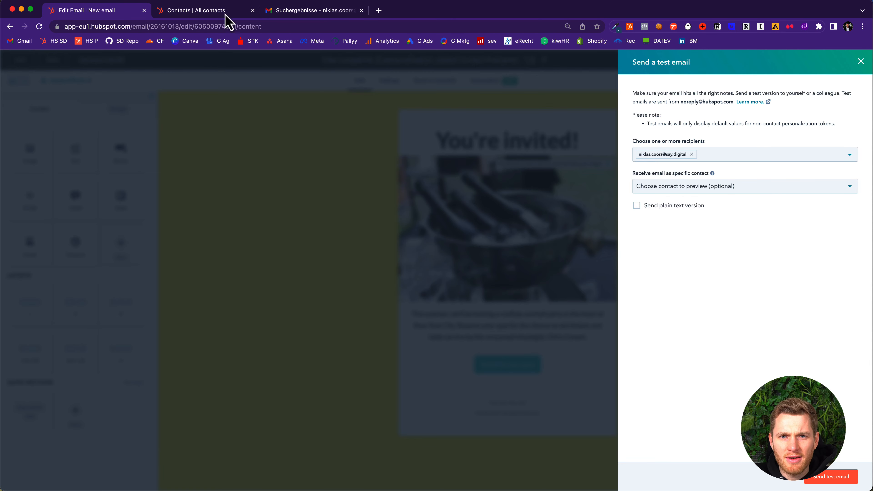
Find a contact in the Lead lifecycle stage in the contacts list and send the test email as that contact
click(188, 12)
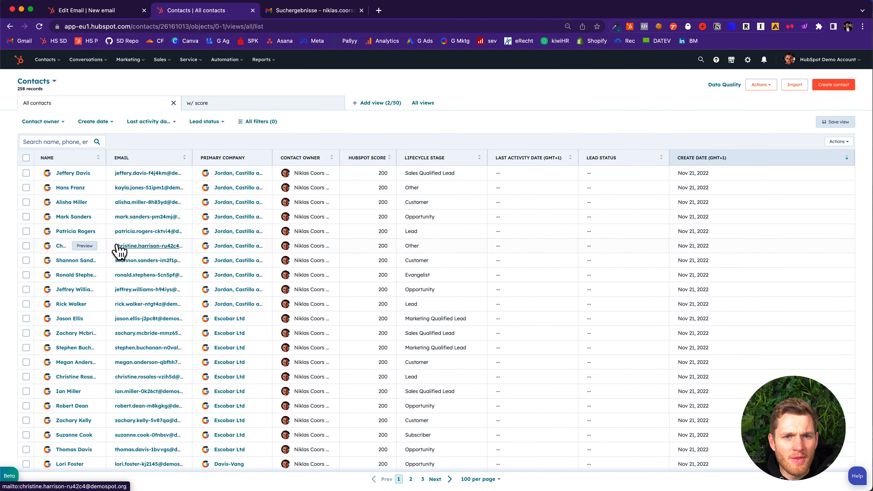
scroll(117, 248, down, 2)
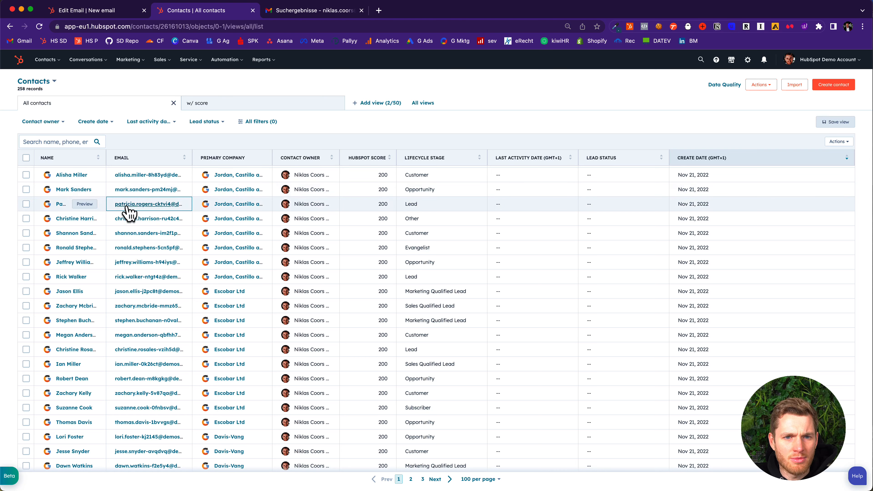
click(102, 16)
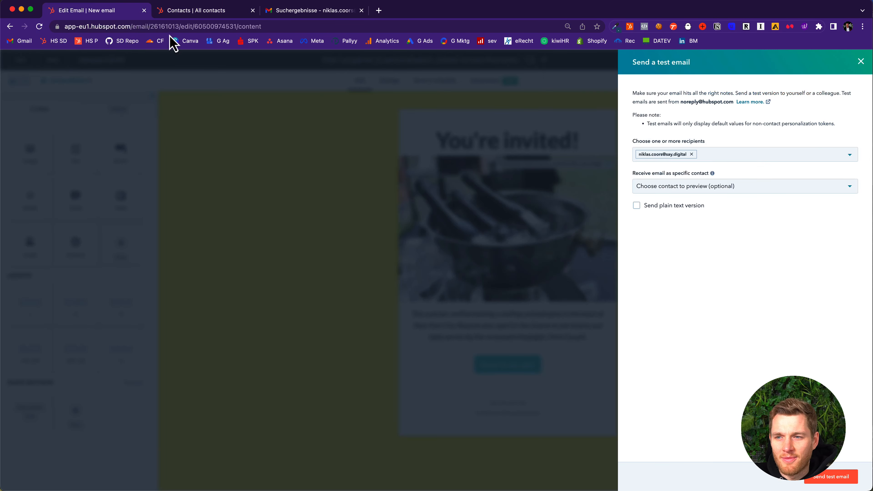
click(674, 192)
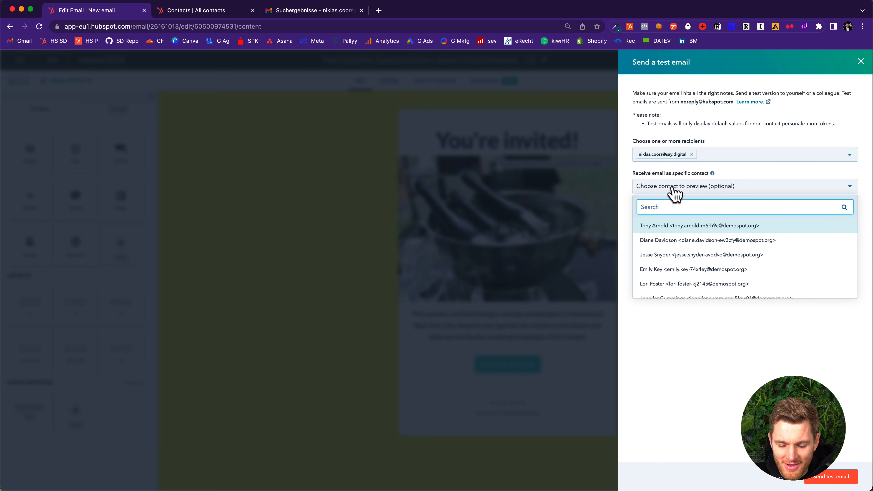
text(patri)
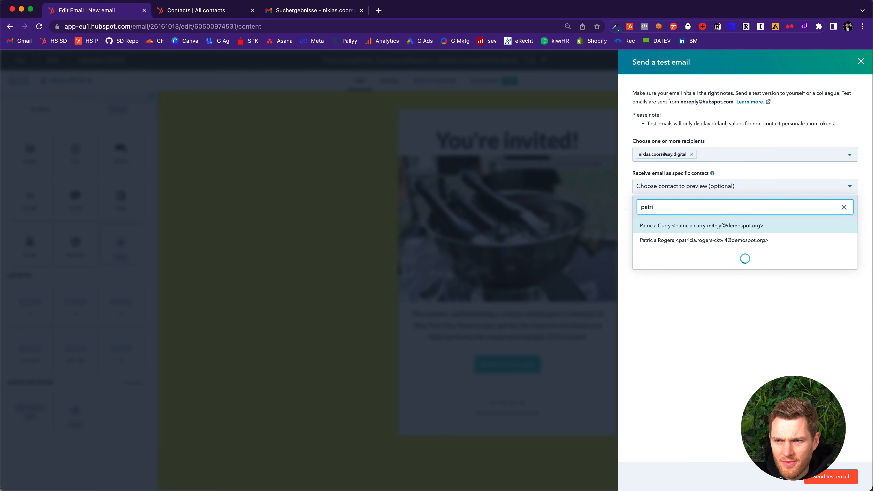
key(Down)
key(Return)
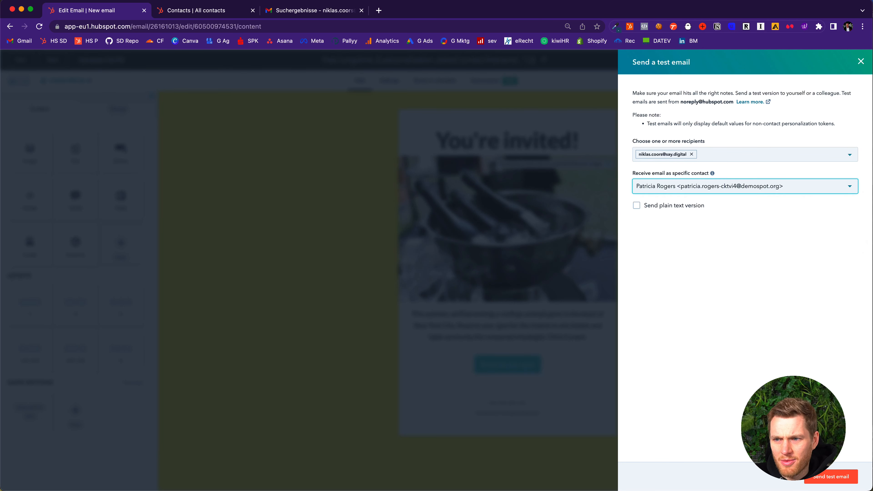
click(840, 481)
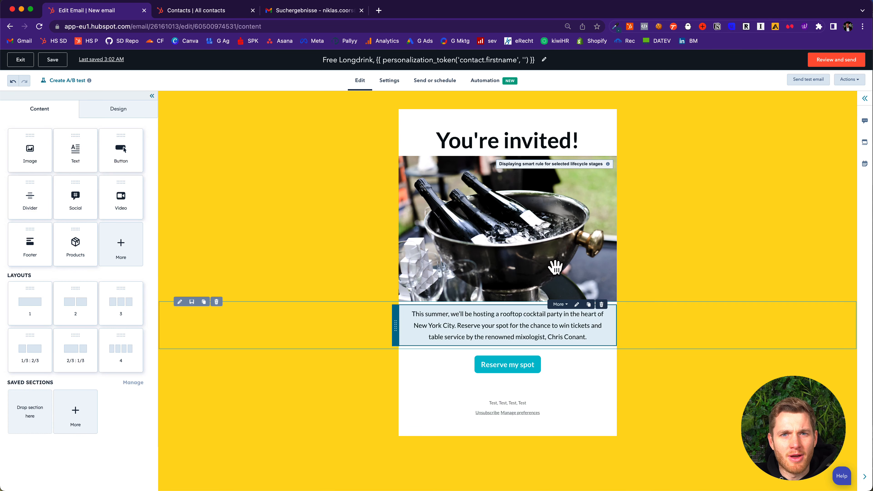
Switch to Gmail, refresh the search results and open the "Free Water" preview email to check its subject line and image
click(296, 10)
click(186, 113)
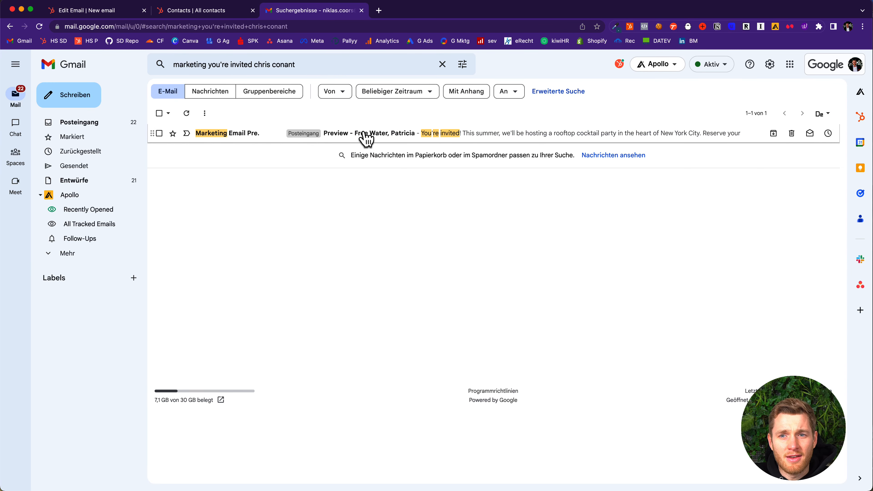
click(401, 139)
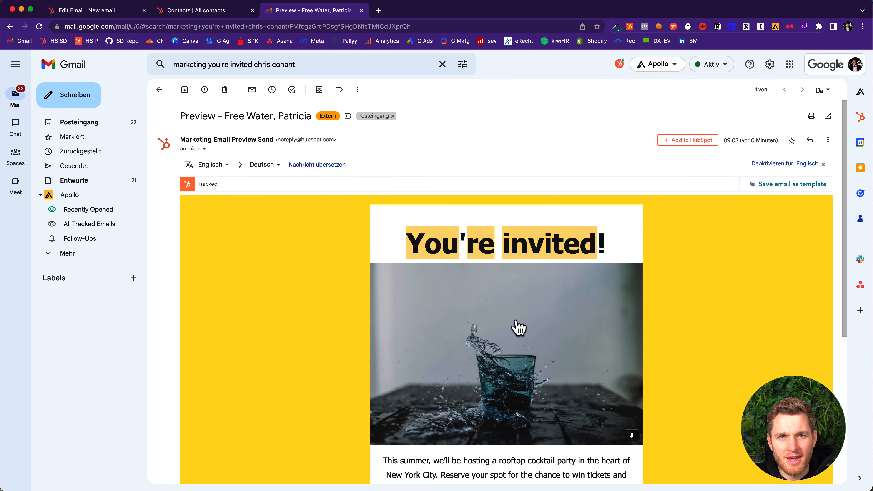
Back in HubSpot, find a contact in the Evangelist lifecycle stage and send a second test email as that contact
click(88, 13)
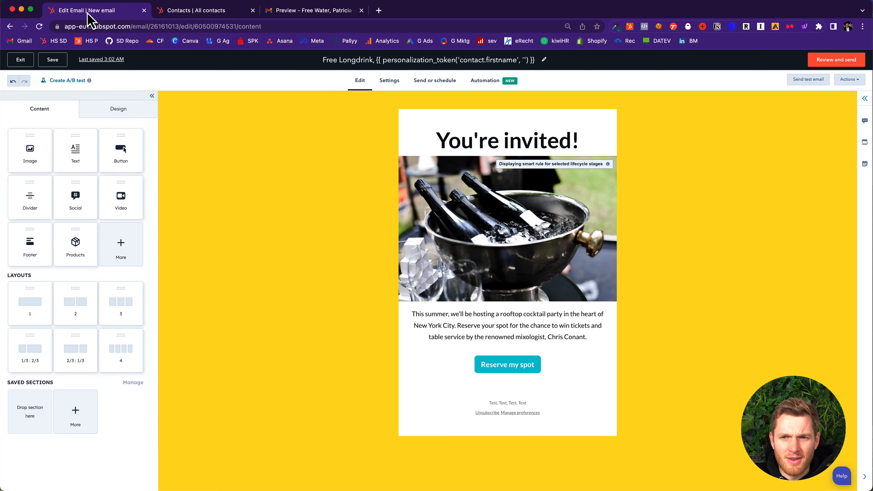
click(809, 80)
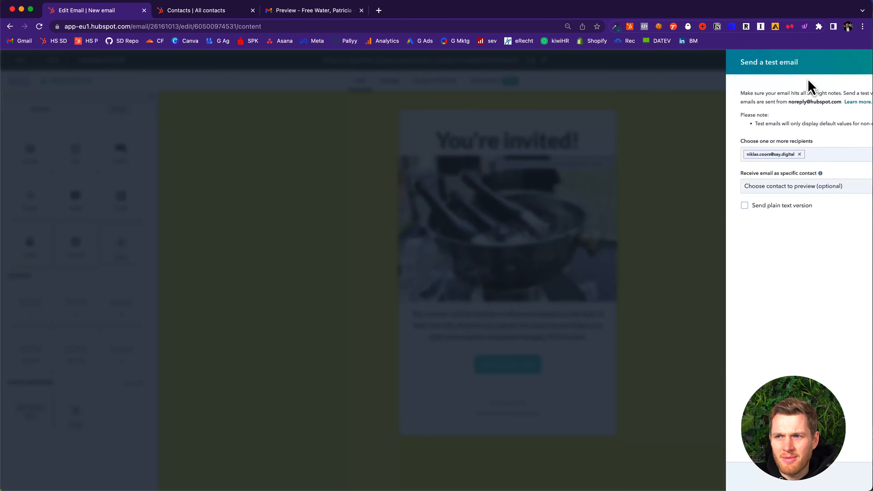
click(687, 189)
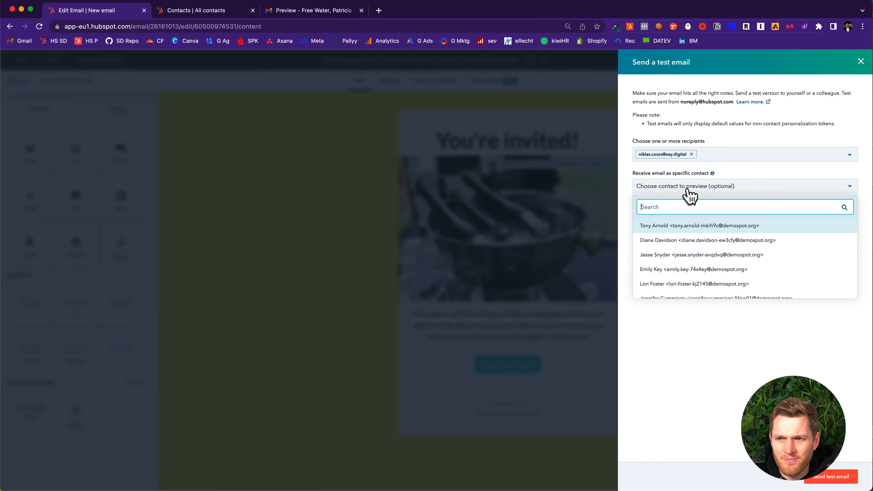
click(187, 16)
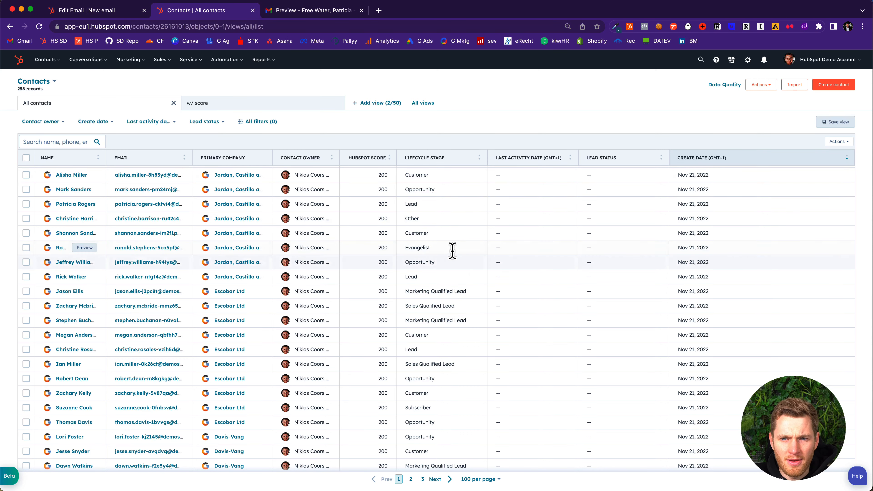
click(83, 10)
text(ronald)
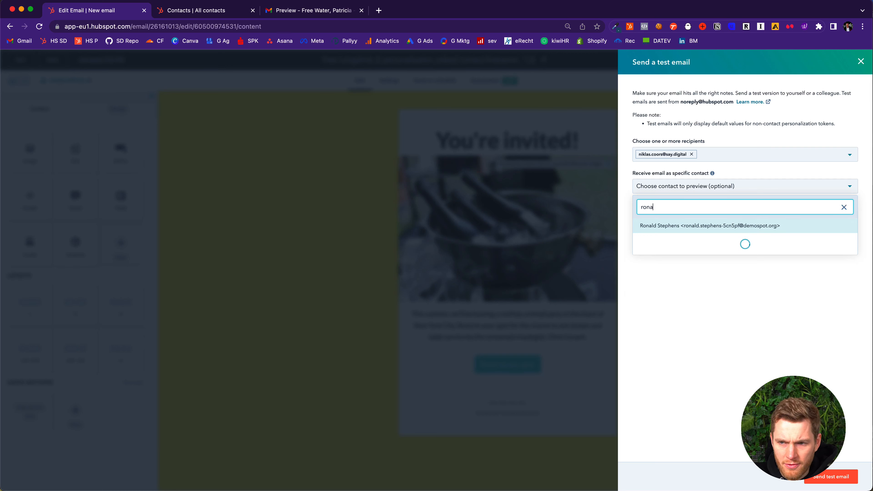
click(678, 230)
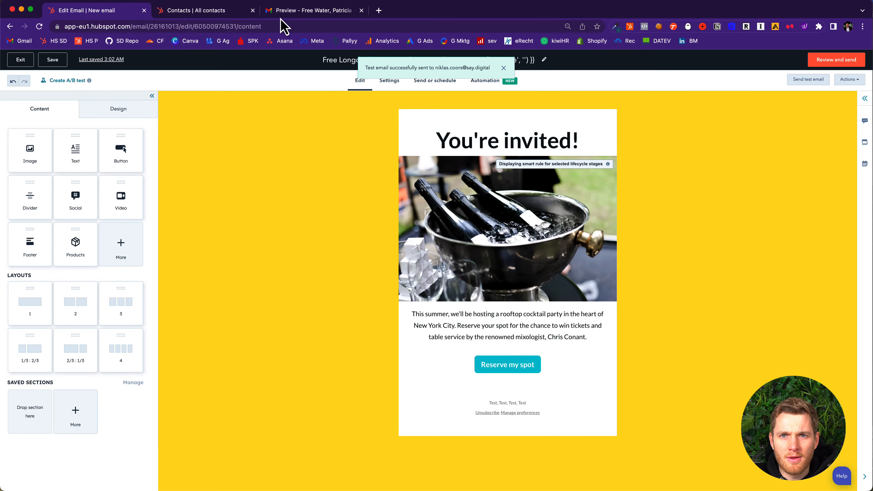
Refresh the Gmail search results, inspect the "Free Champagne" preview email, and return to the HubSpot email editor
click(300, 13)
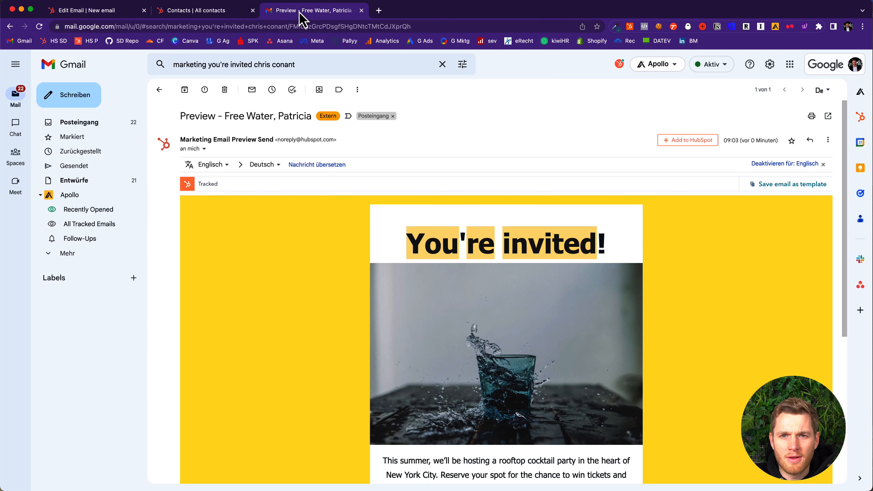
click(162, 93)
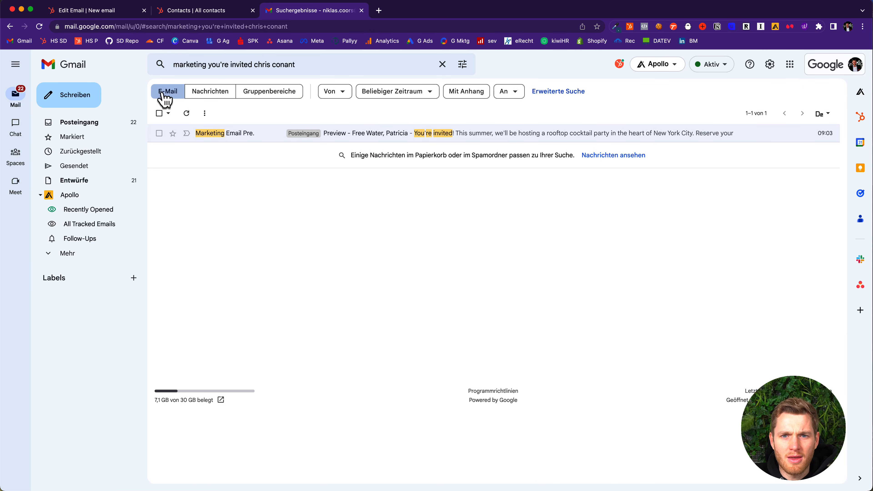
click(188, 120)
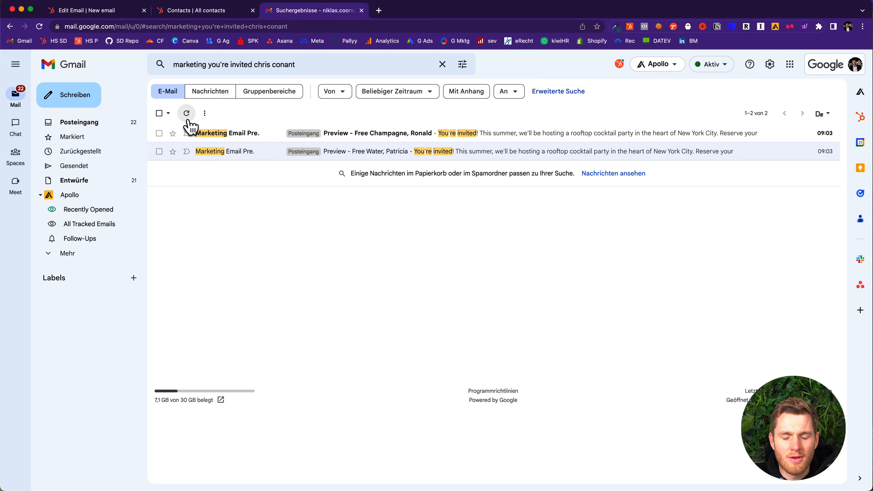
click(379, 139)
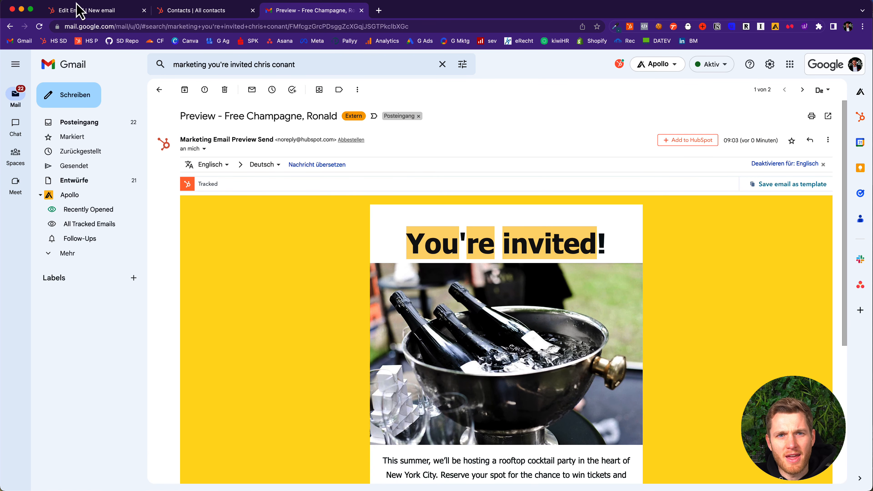
click(78, 13)
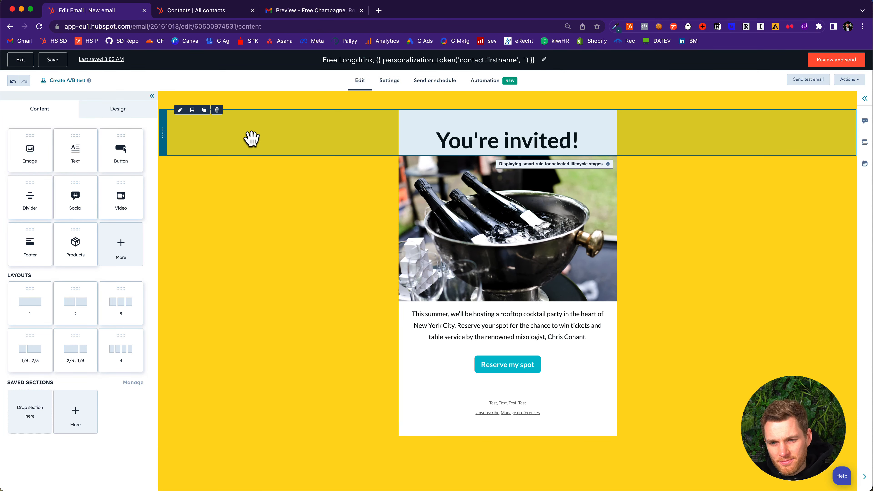